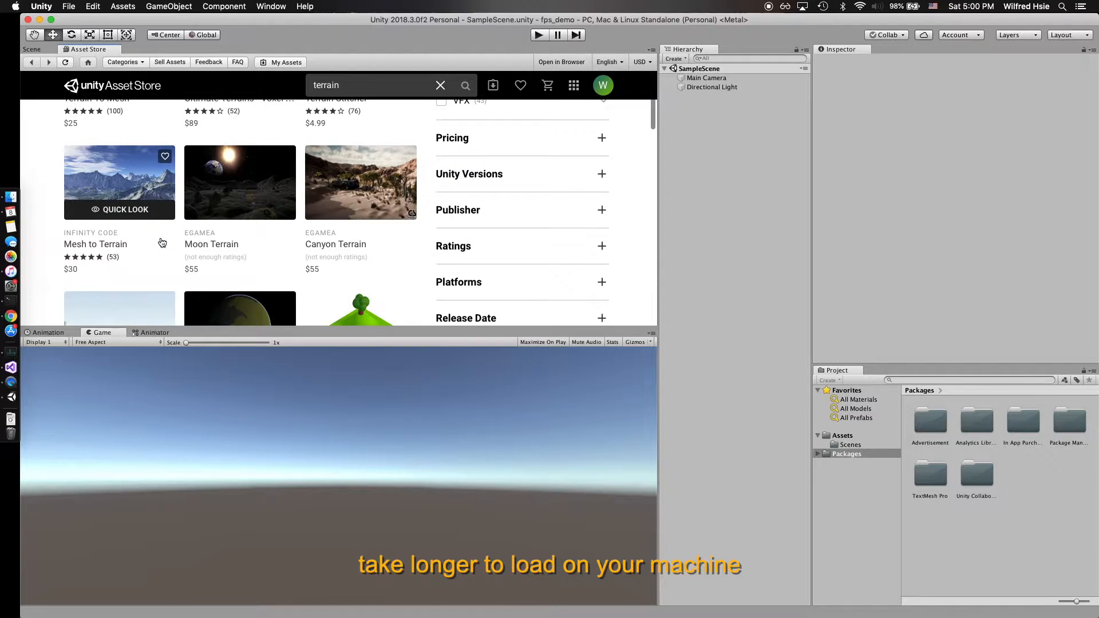
# Find the free Terrain Generator asset among the terrain search results and import its complete package into the project
pyautogui.scroll(-7, 161, 243)
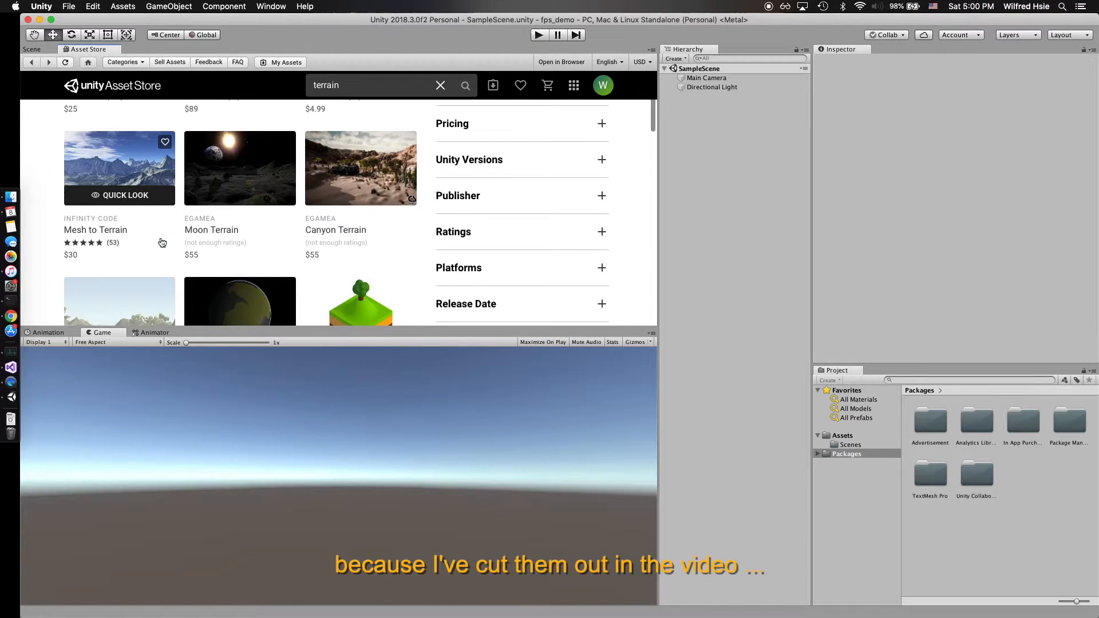
pyautogui.click(122, 239)
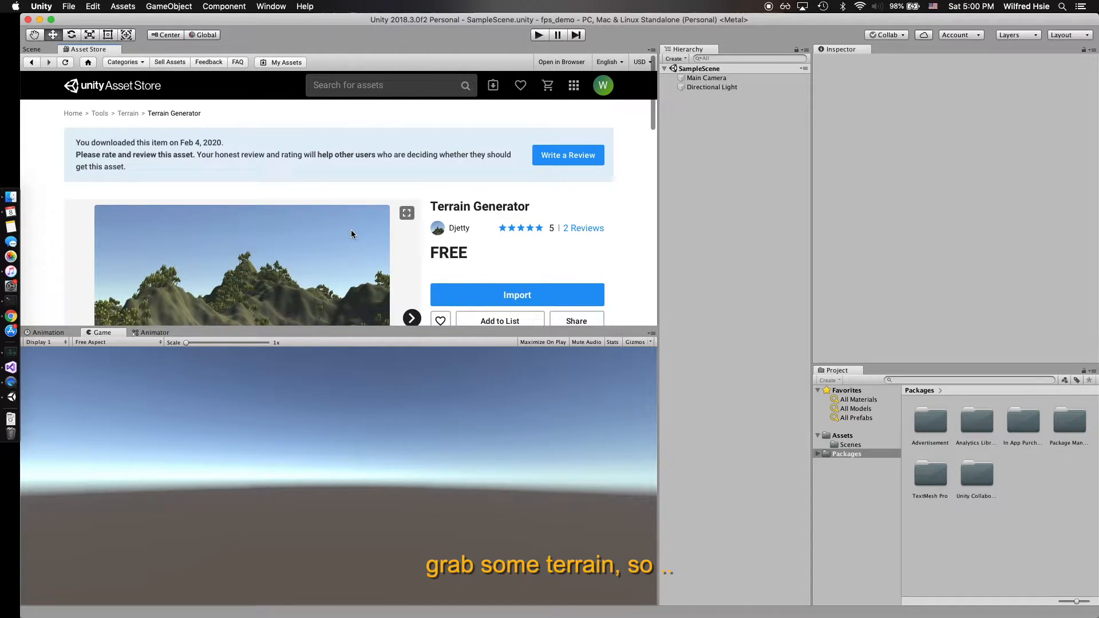
pyautogui.scroll(-5, 491, 225)
pyautogui.click(495, 152)
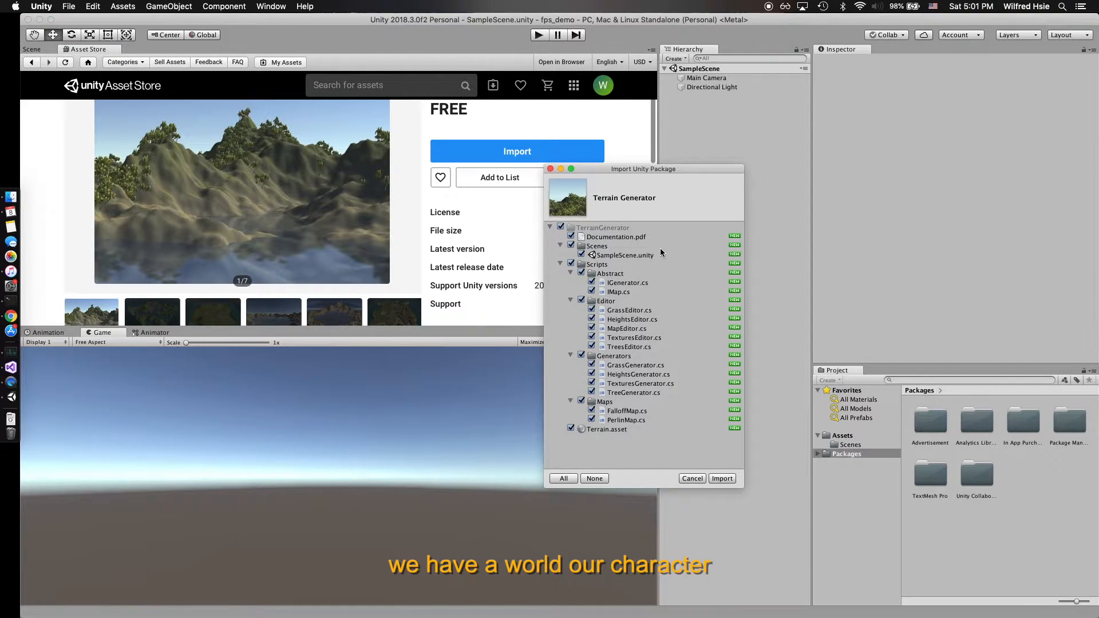
pyautogui.click(724, 478)
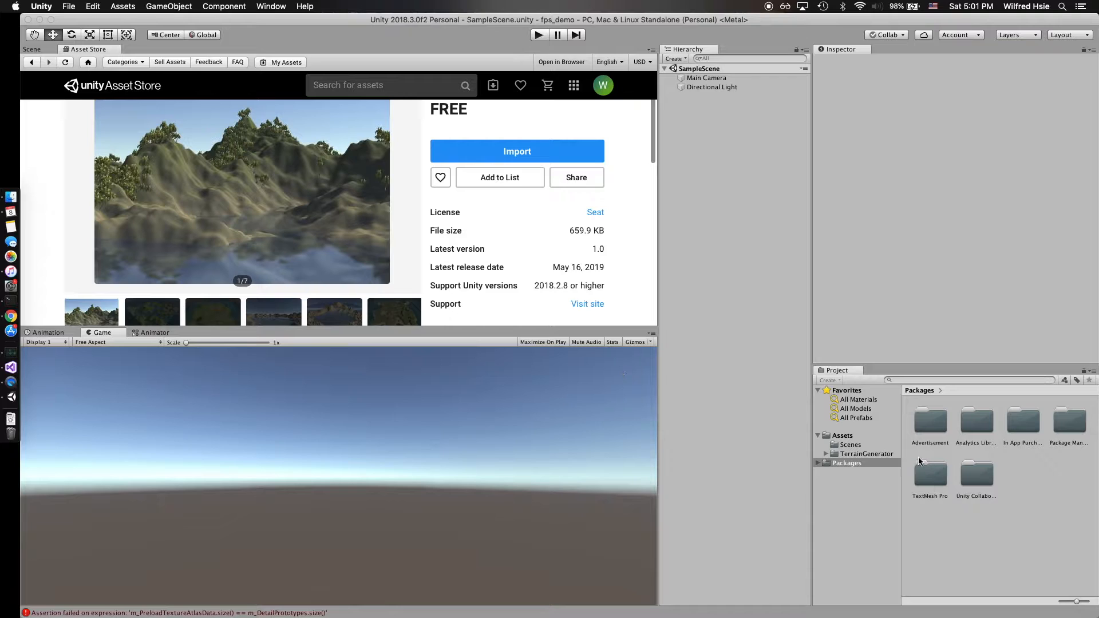
# Place the Terrain asset from the TerrainGenerator folder into the scene
pyautogui.click(870, 454)
pyautogui.click(1059, 423)
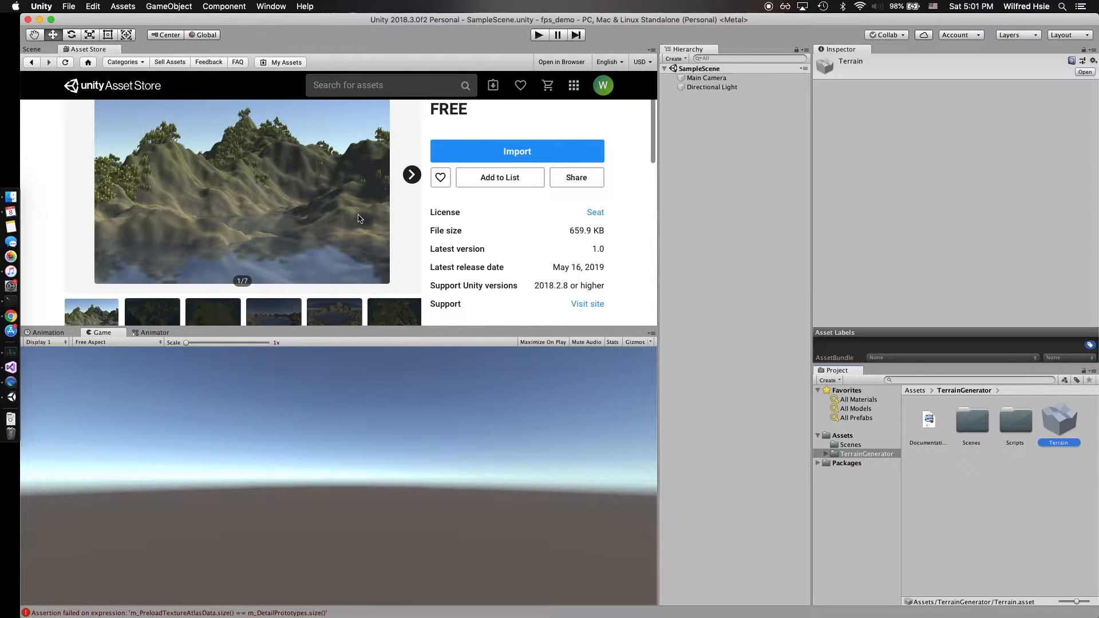
pyautogui.click(32, 50)
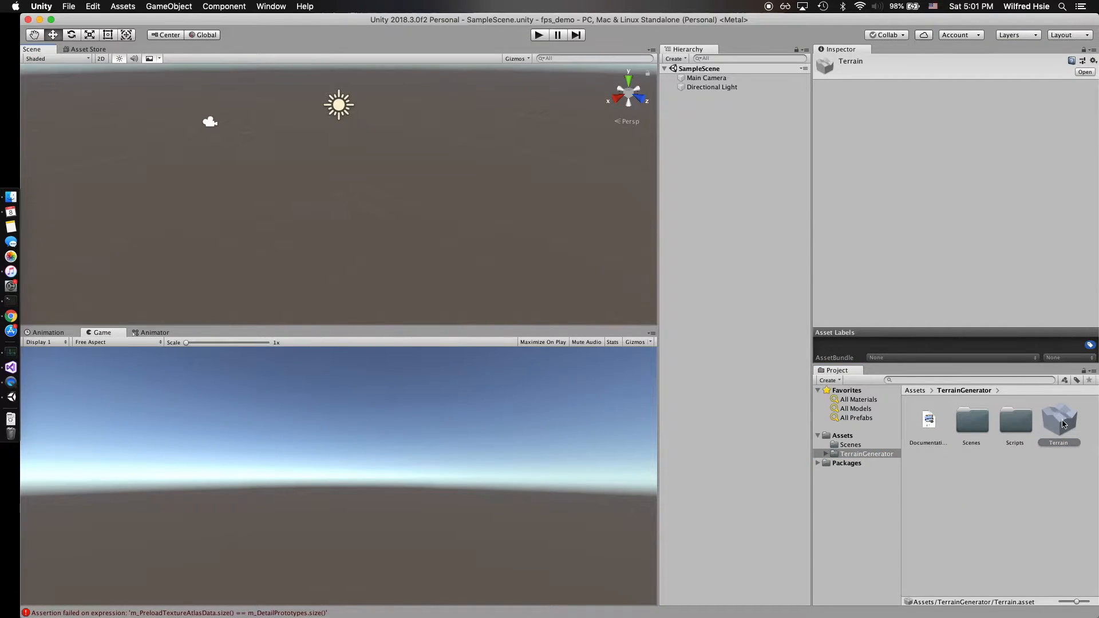
pyautogui.moveTo(1062, 424); pyautogui.dragTo(339, 198)
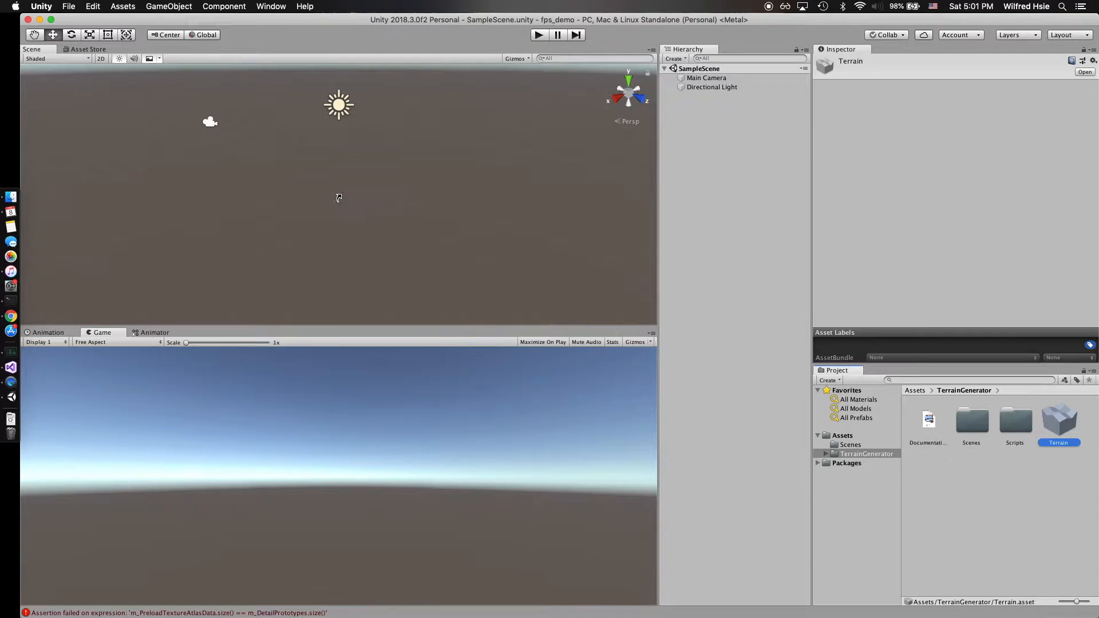
pyautogui.moveTo(484, 213); pyautogui.dragTo(484, 211)
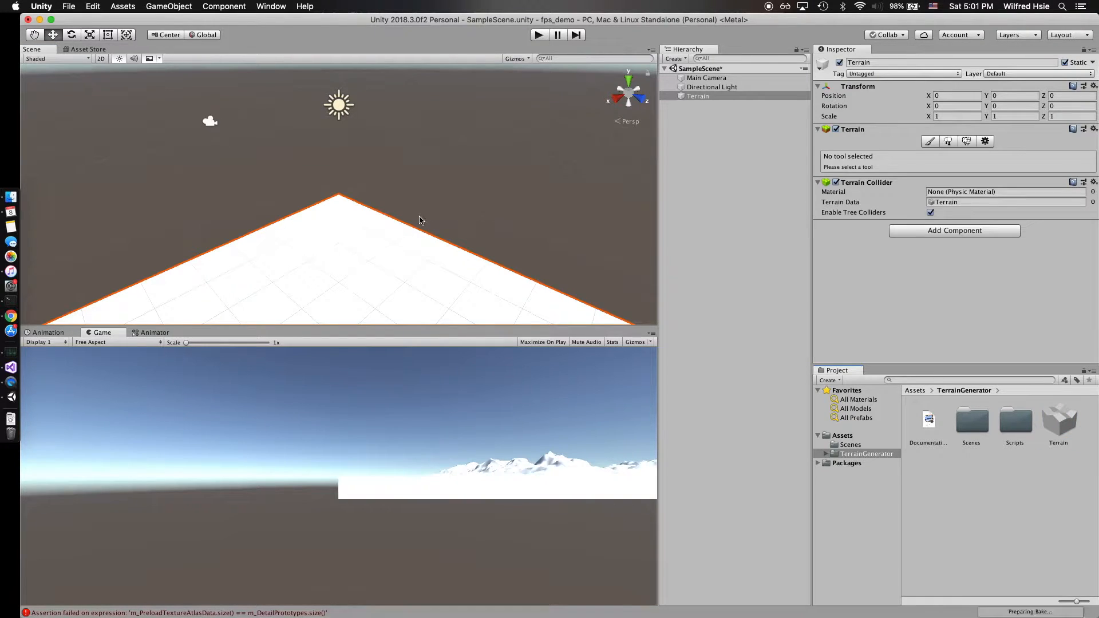
# Move the terrain along X and Z to about X -456, Z -449 so it is centred in the scene
pyautogui.doubleClick(698, 96)
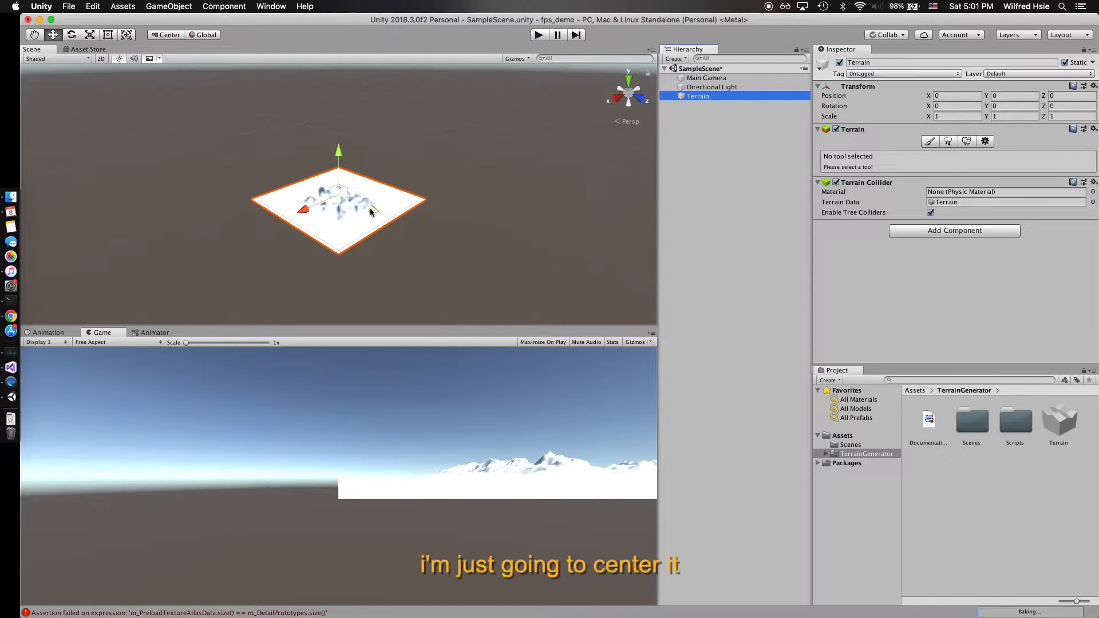
pyautogui.moveTo(369, 184); pyautogui.dragTo(336, 201)
pyautogui.moveTo(267, 191); pyautogui.dragTo(304, 182)
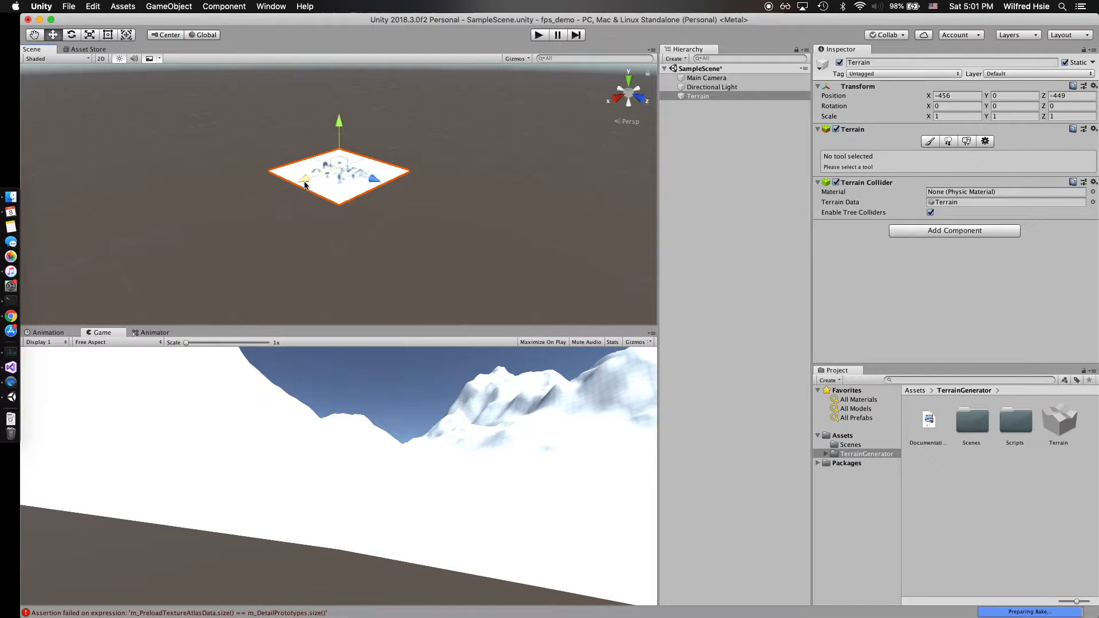
# Frame the terrain in the scene view and activate its Paint Texture tool
pyautogui.doubleClick(707, 96)
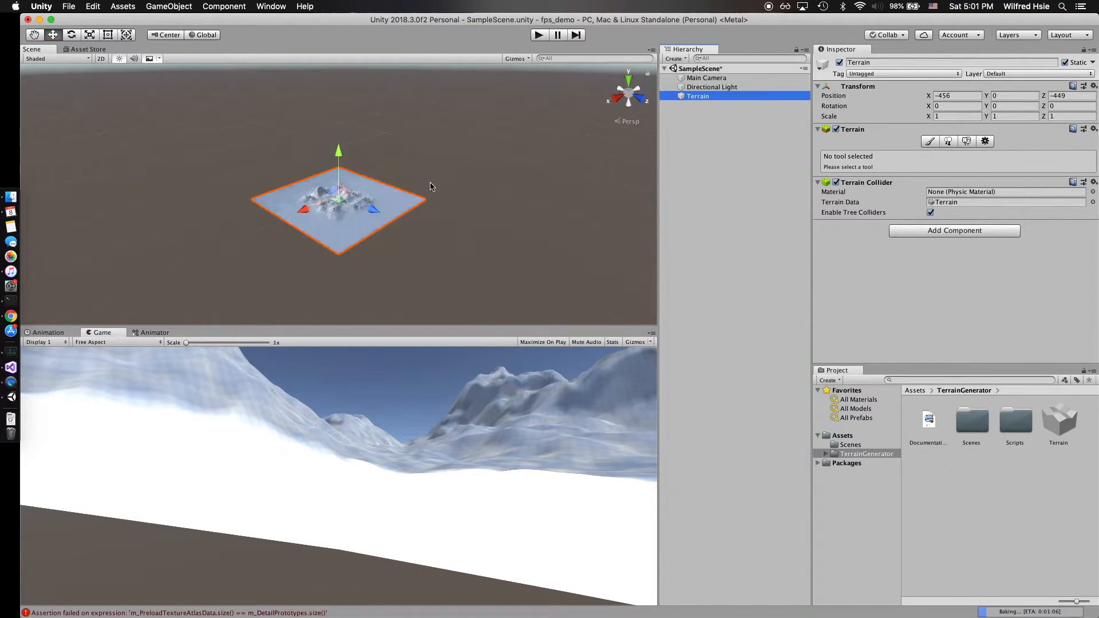
pyautogui.scroll(10, 364, 207)
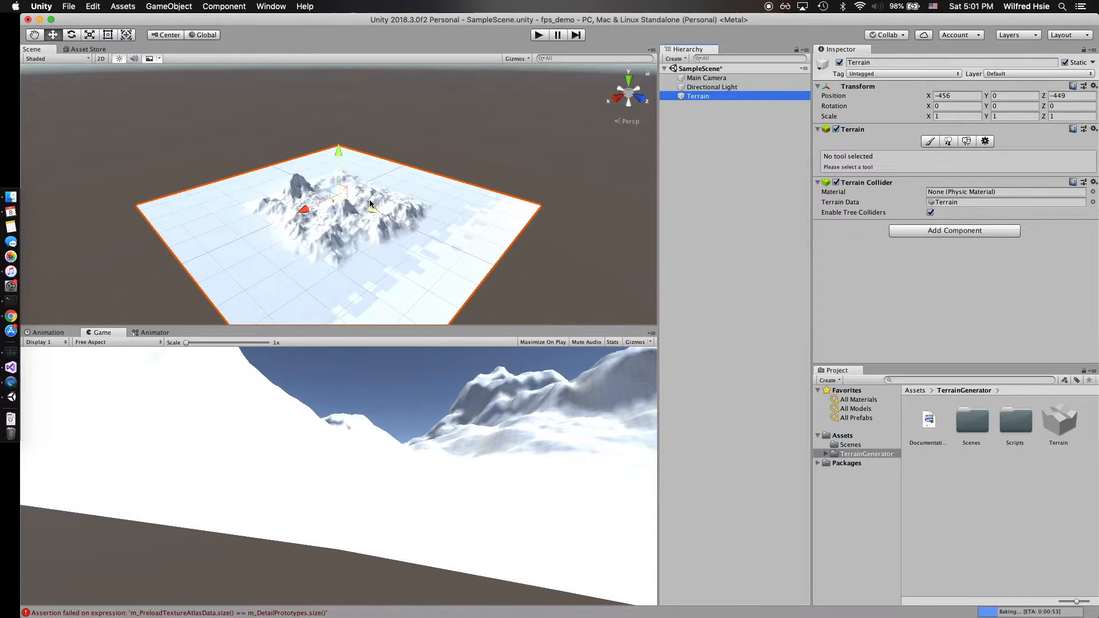
pyautogui.click(929, 141)
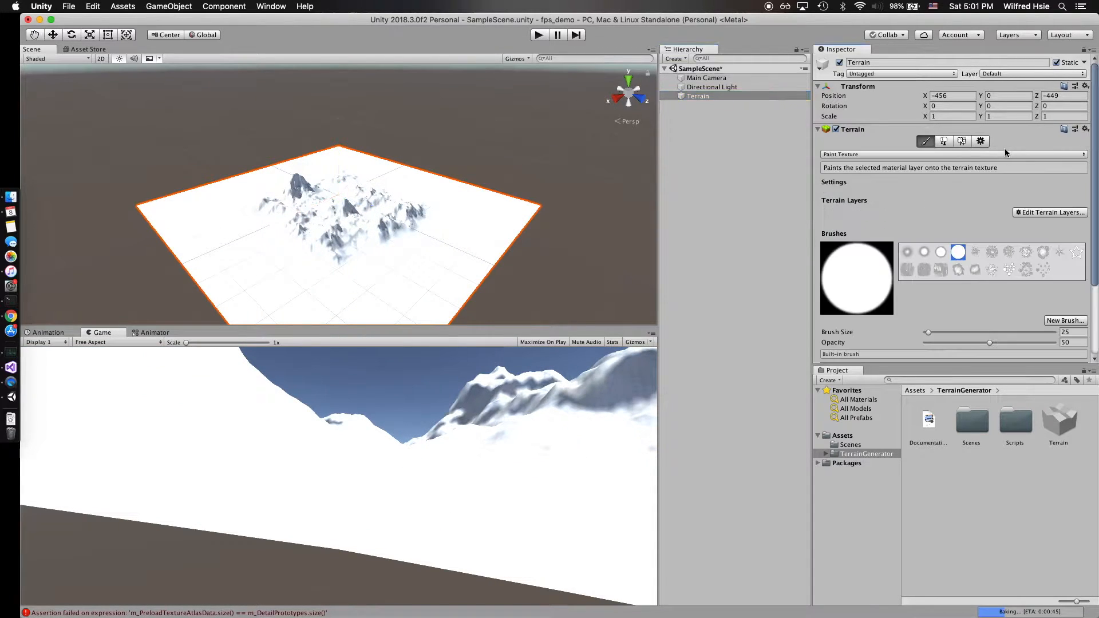
pyautogui.click(1034, 213)
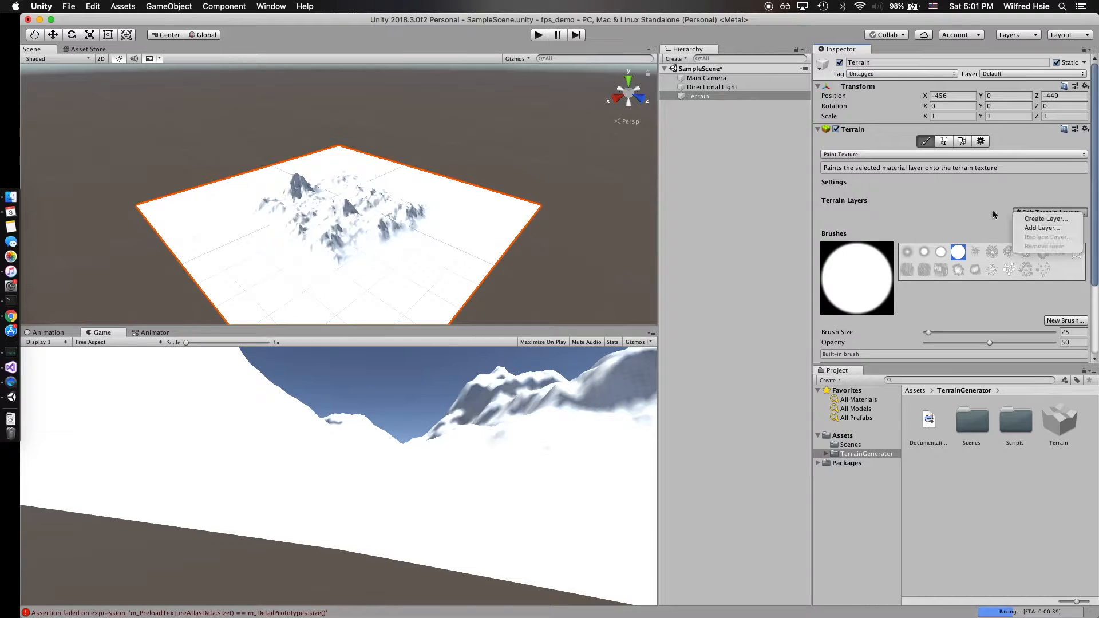
pyautogui.click(1044, 219)
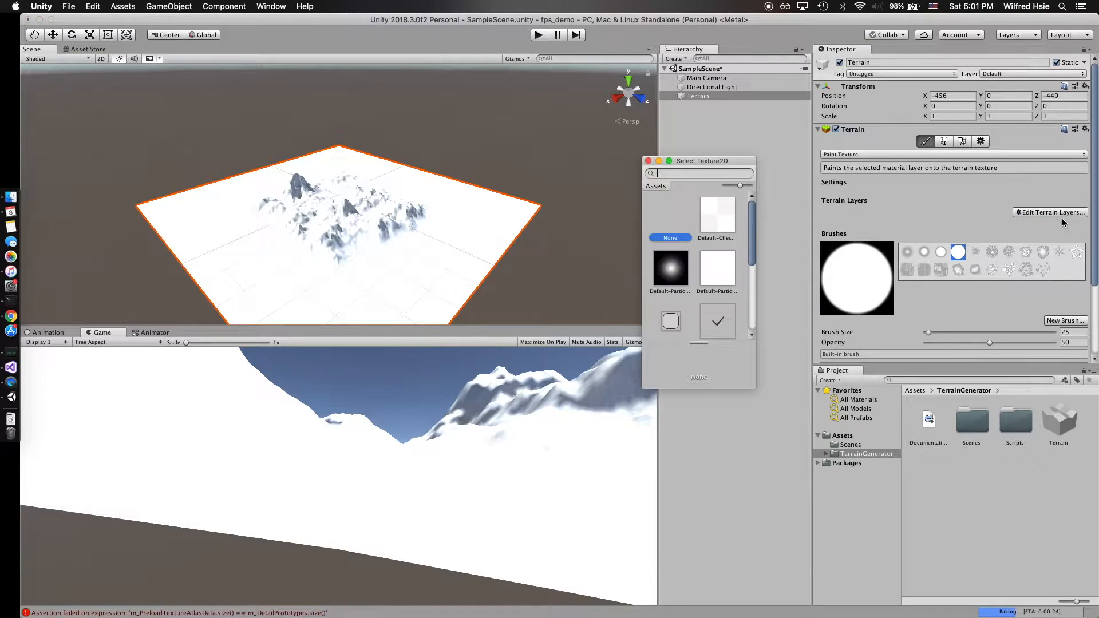
pyautogui.scroll(-5, 711, 211)
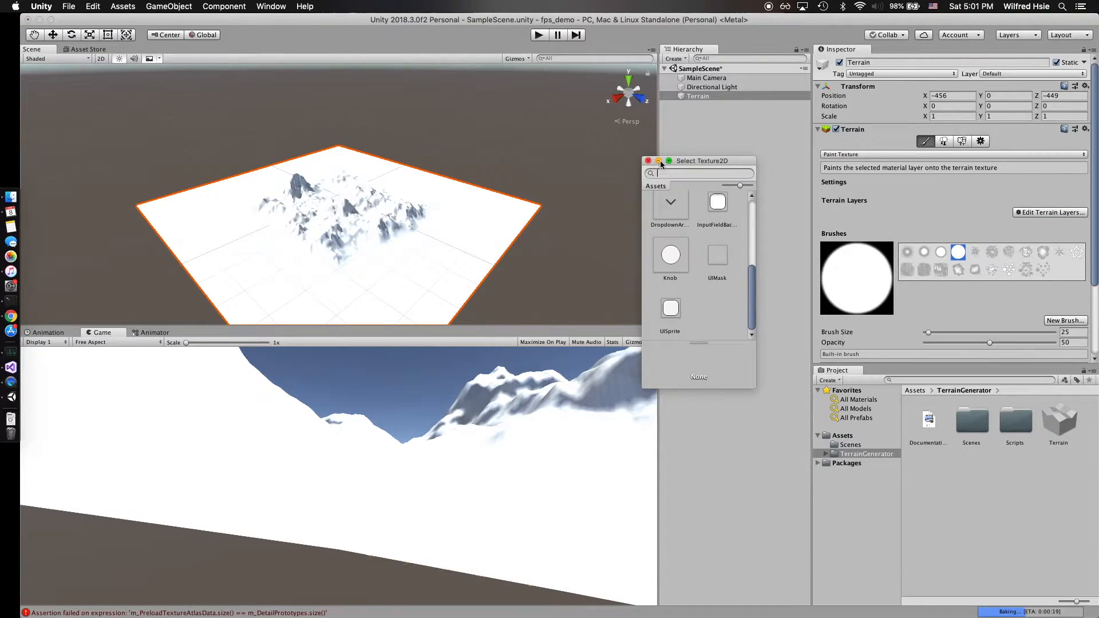
pyautogui.scroll(5, 706, 245)
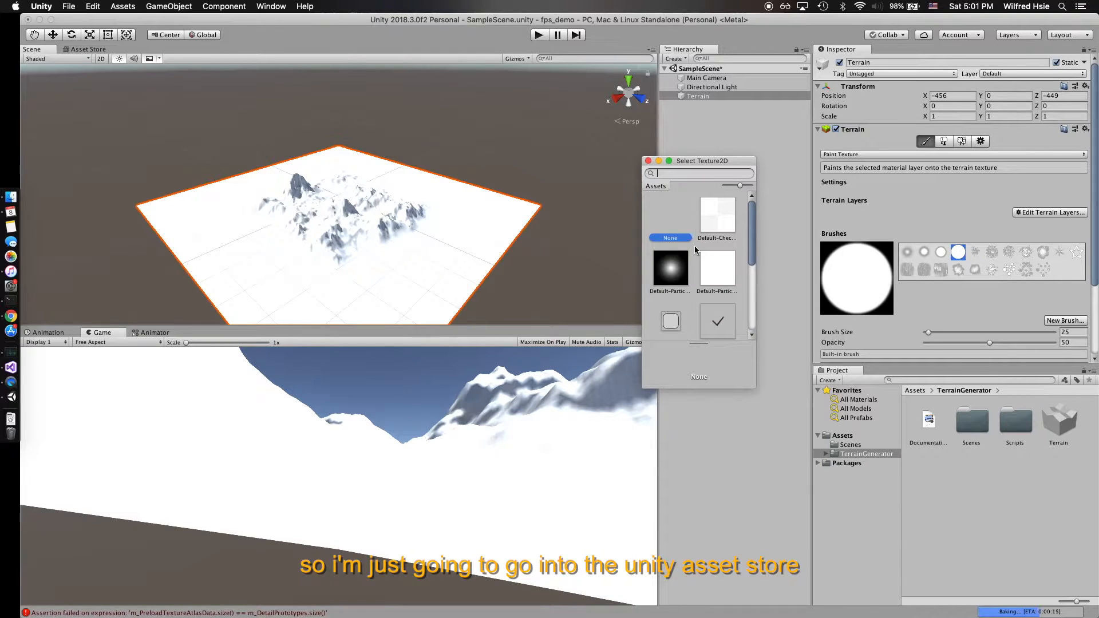
pyautogui.scroll(-3, 706, 245)
pyautogui.scroll(-2, 706, 245)
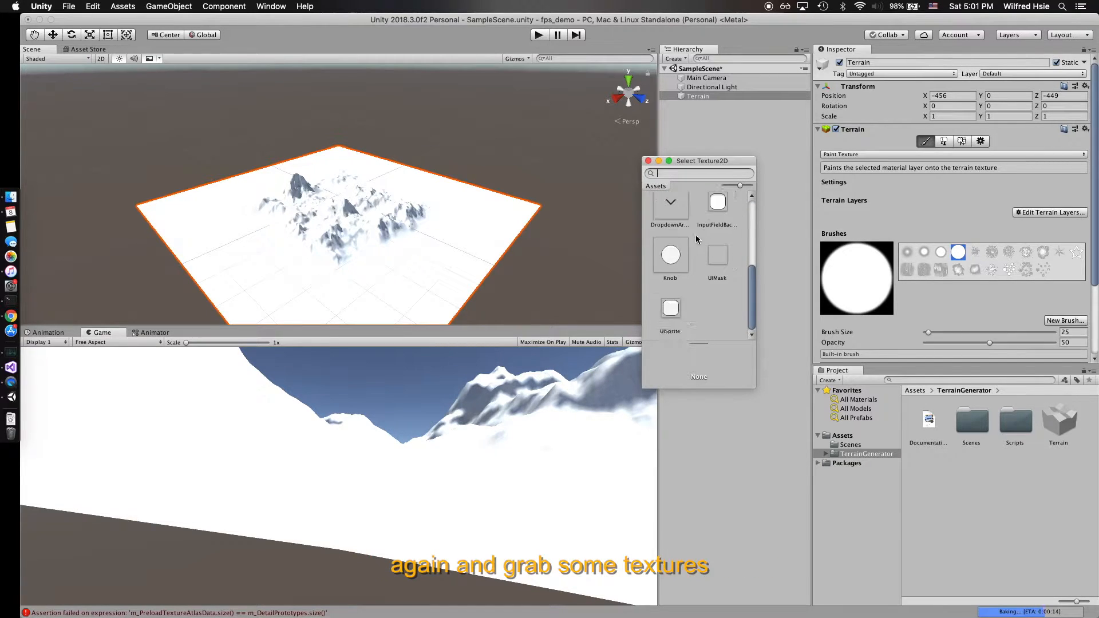
pyautogui.click(647, 161)
# Search the Asset Store for "textures" and import the complete Terrain Textures Pack Free package
pyautogui.click(84, 50)
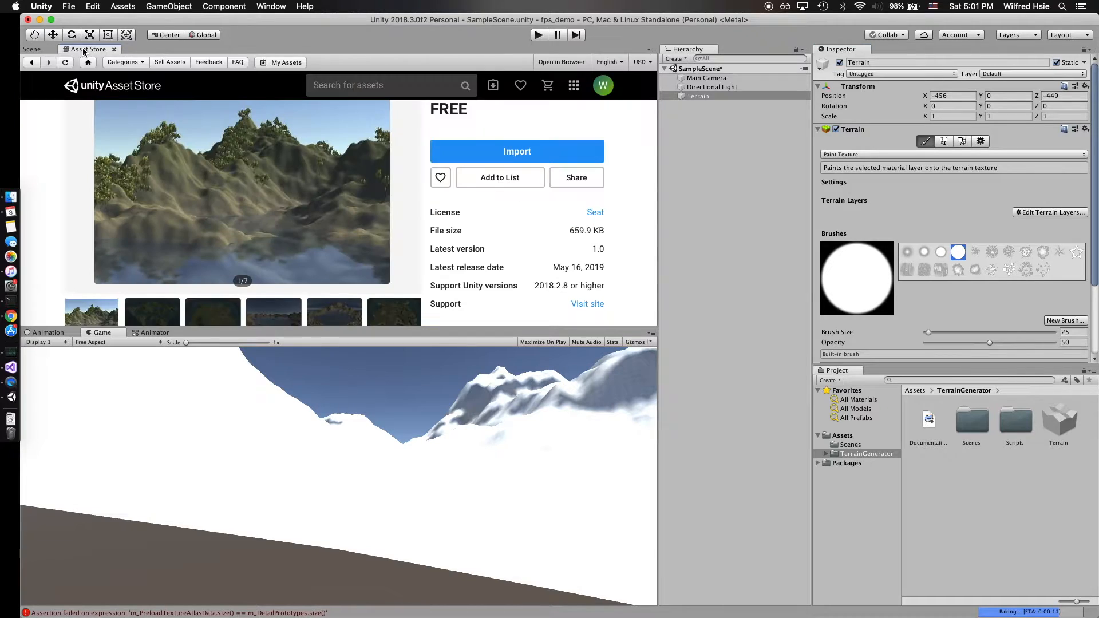
pyautogui.write('textures')
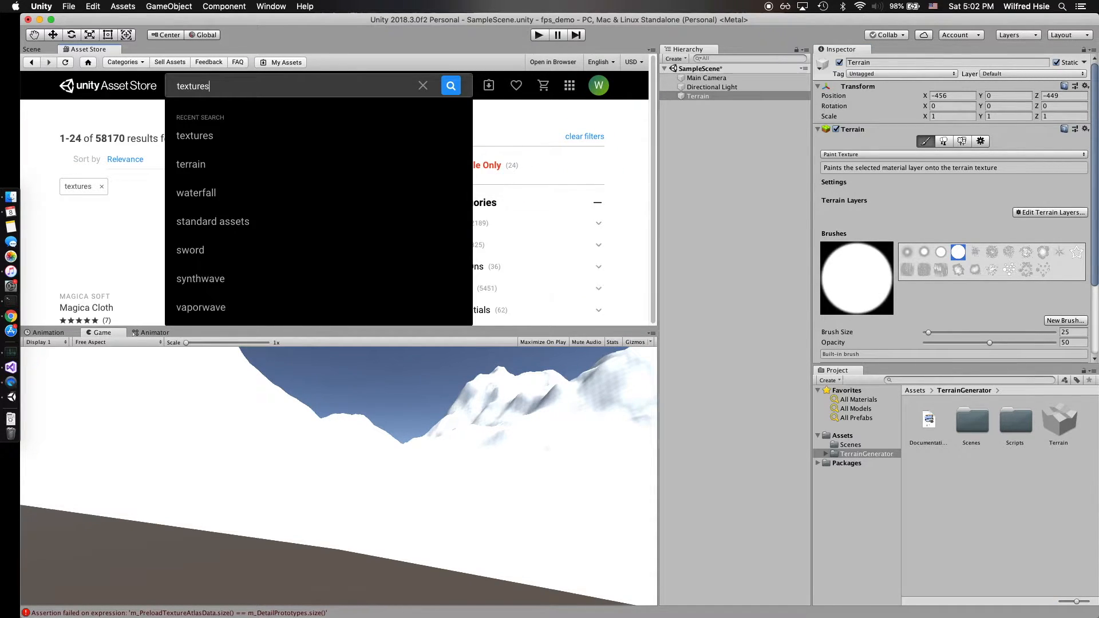
pyautogui.press('Return')
pyautogui.scroll(-5, 215, 173)
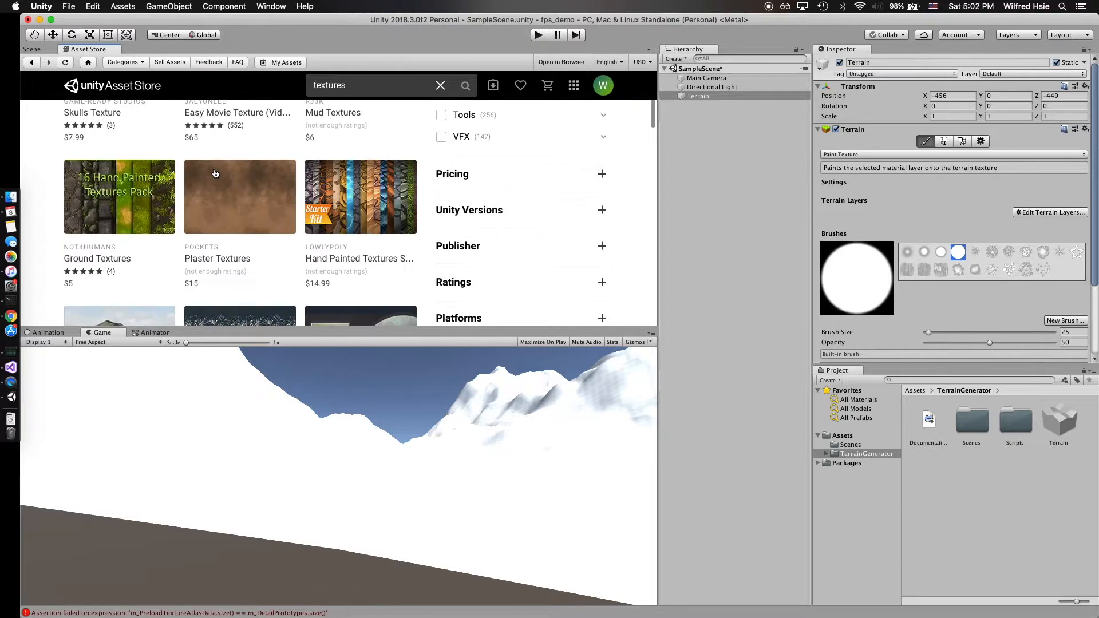
pyautogui.scroll(-5, 215, 173)
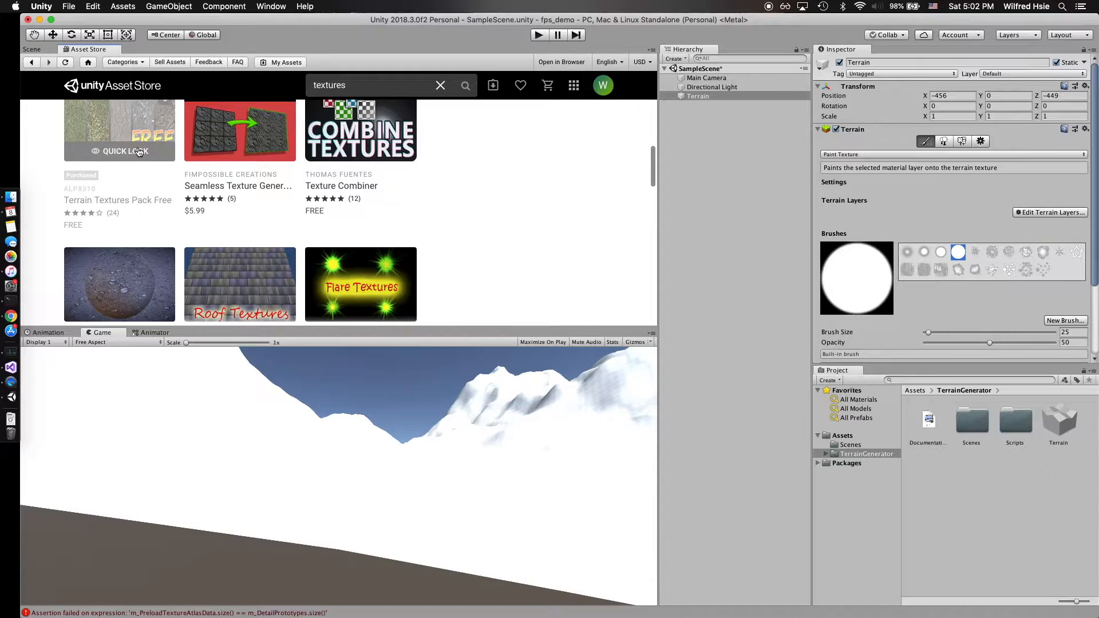
pyautogui.click(139, 152)
pyautogui.scroll(-2, 565, 209)
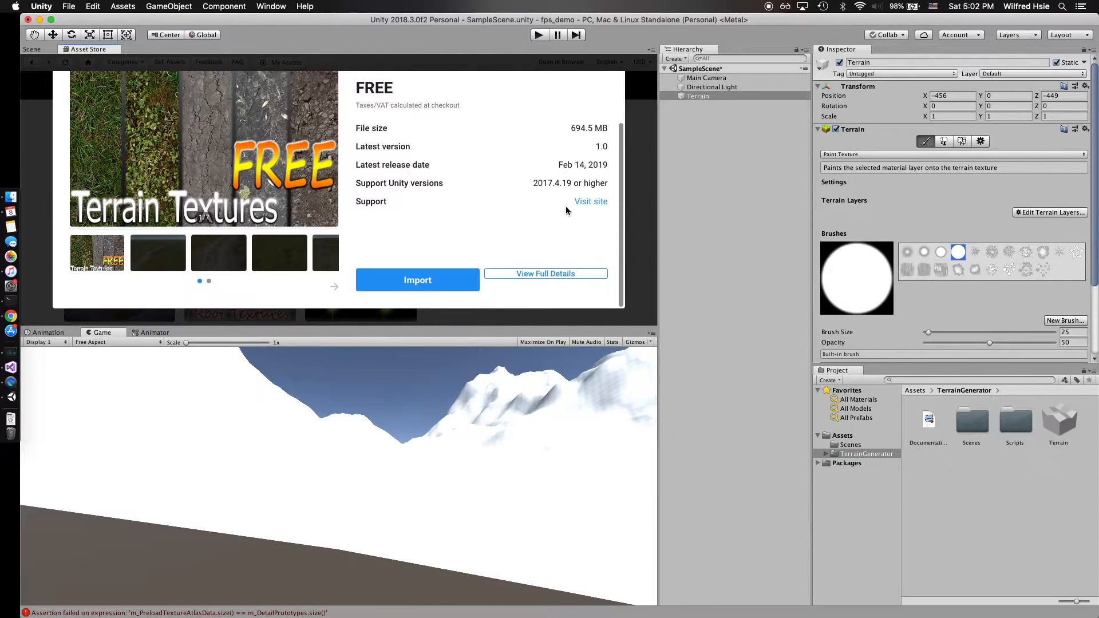
pyautogui.click(454, 280)
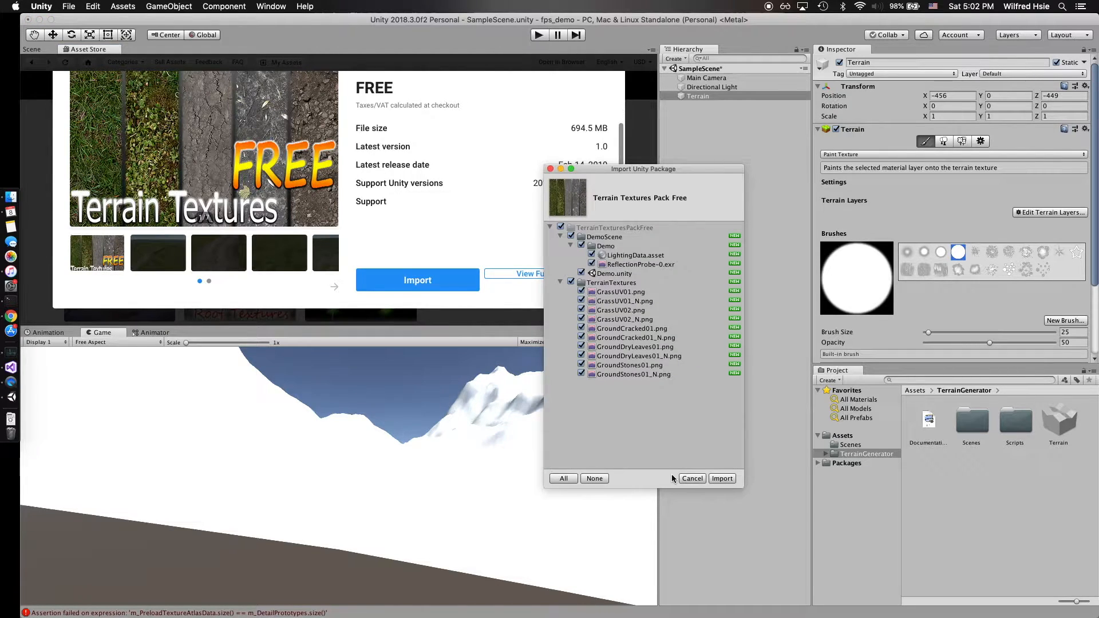
pyautogui.click(722, 478)
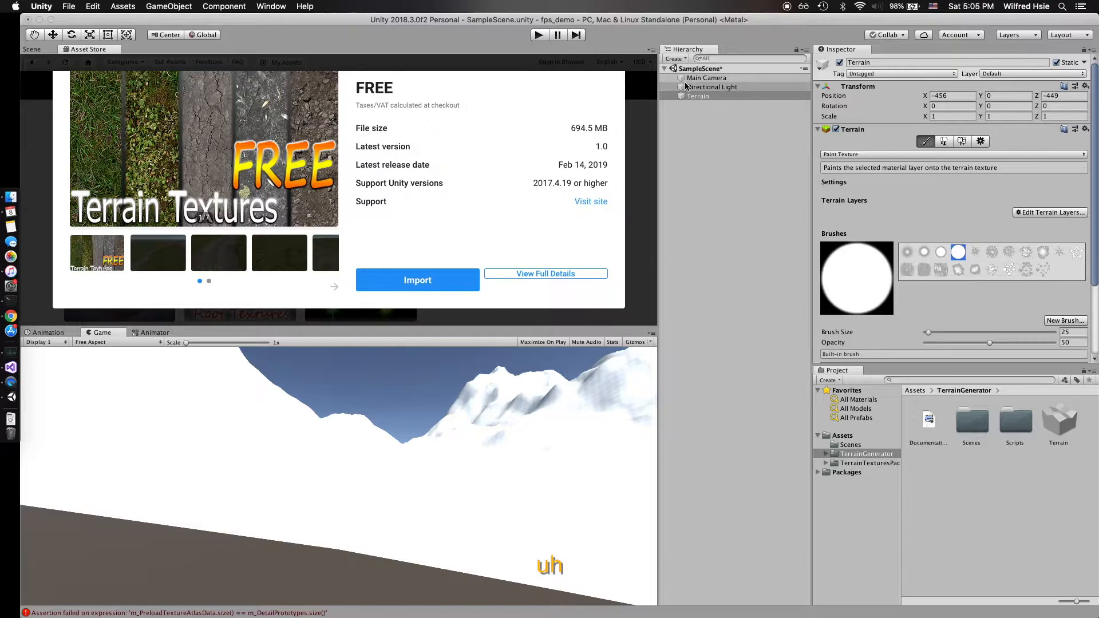
# In the scene terrain's Paint Texture mode, create a terrain layer using the GrassUV01 texture
pyautogui.click(32, 49)
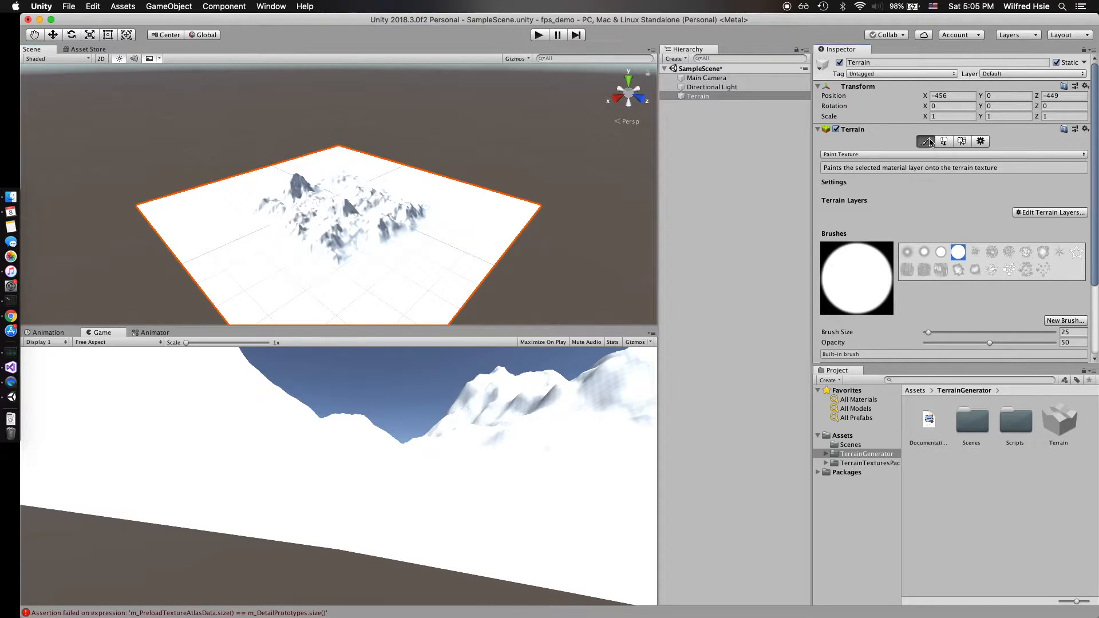
pyautogui.click(880, 154)
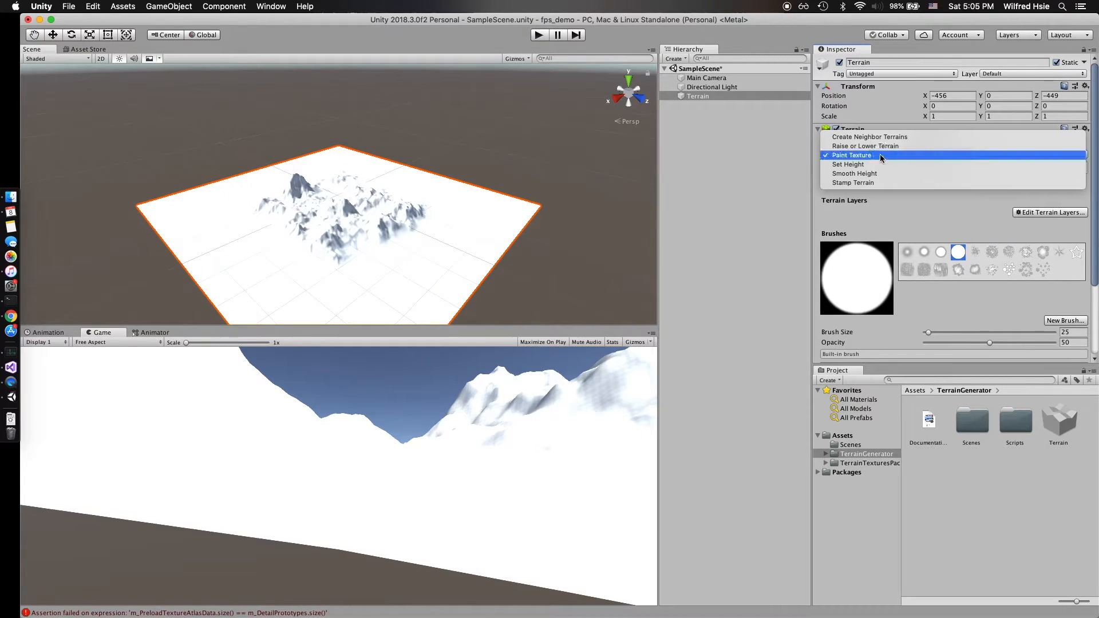
pyautogui.click(841, 155)
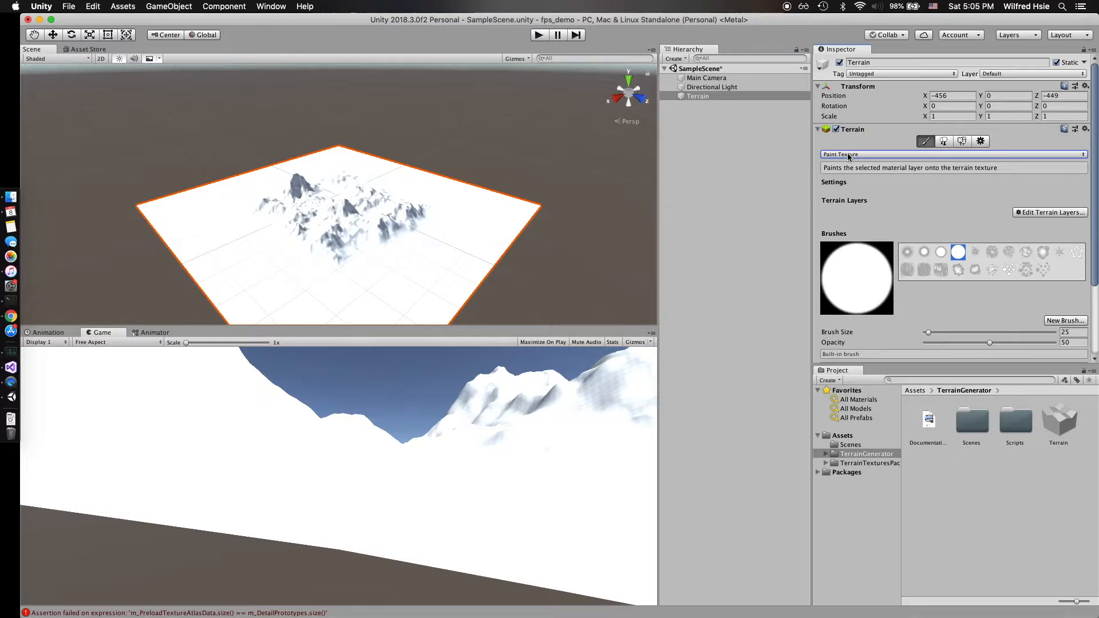
pyautogui.click(1048, 214)
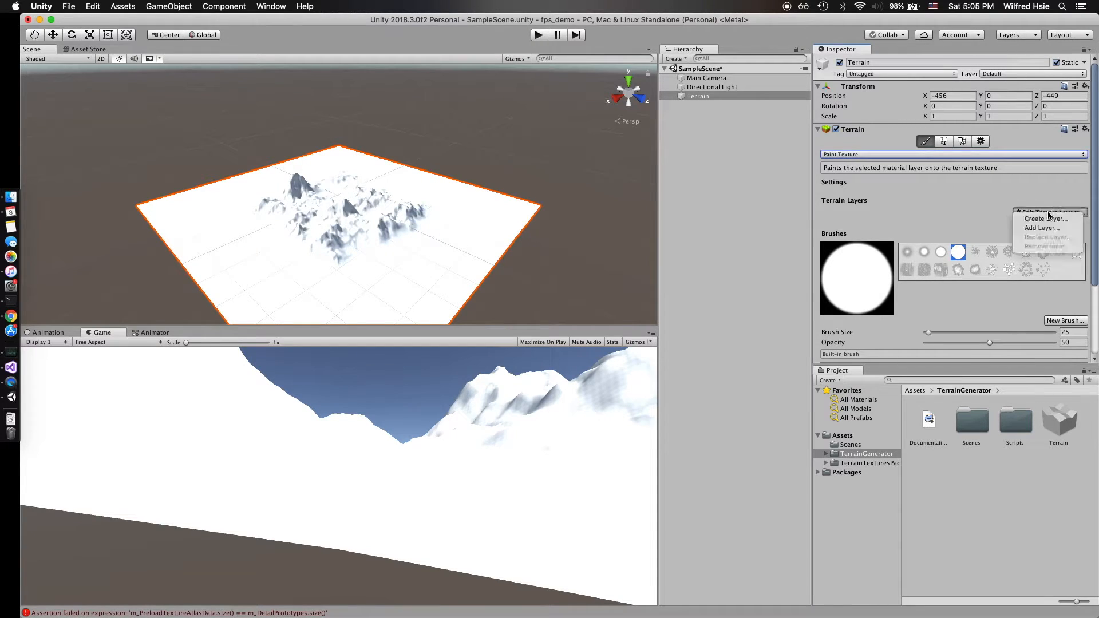
pyautogui.click(1047, 219)
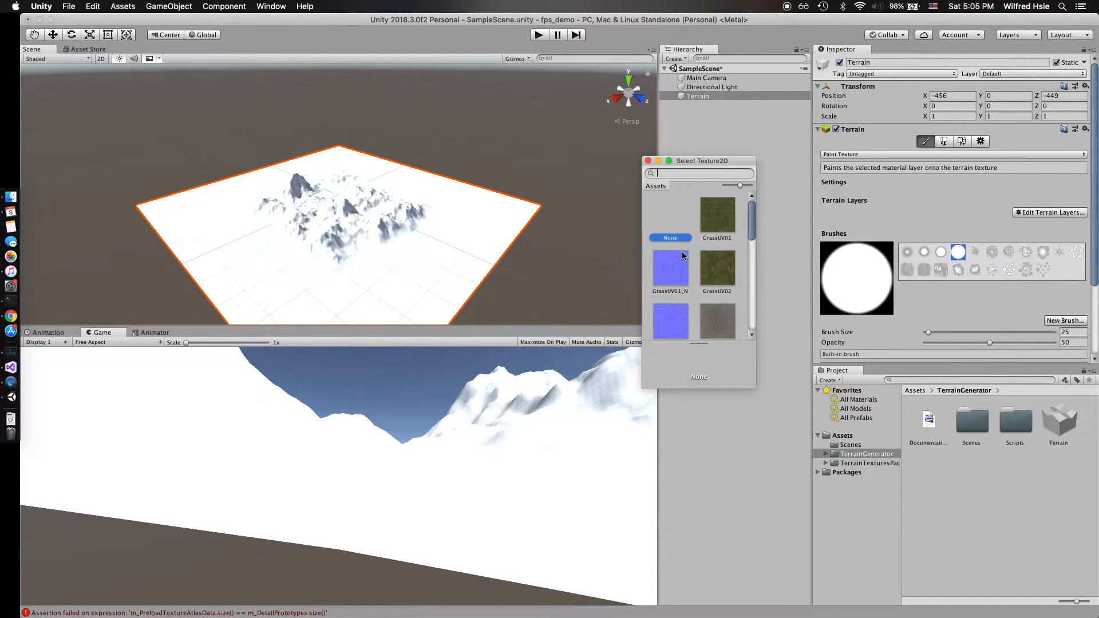
pyautogui.click(722, 223)
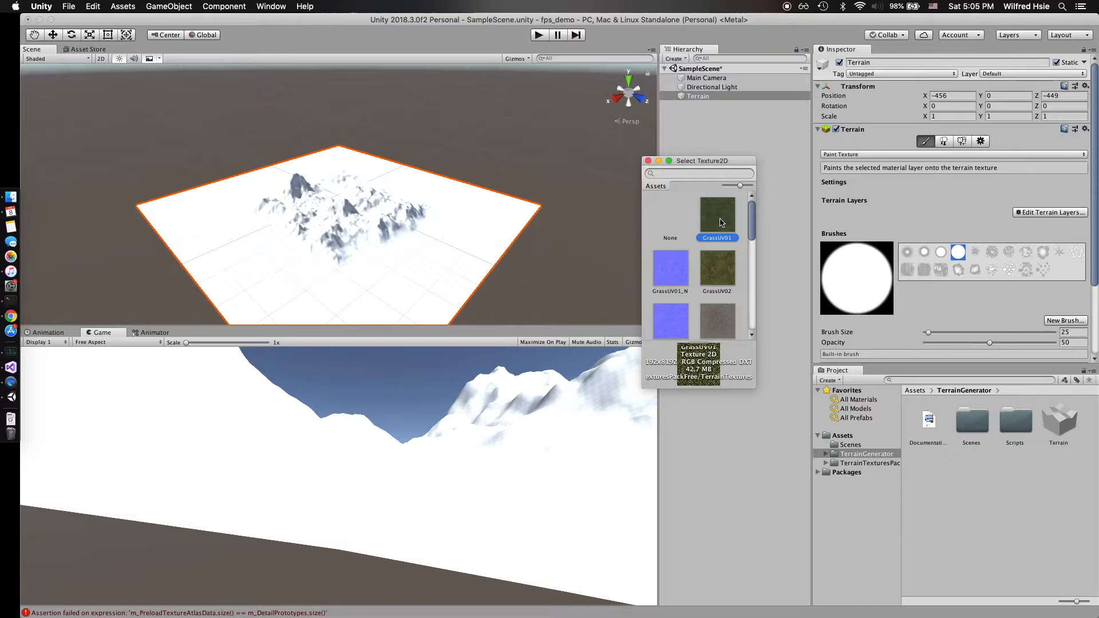
pyautogui.doubleClick(720, 223)
# Create a second terrain layer for the terrain using the ground stones texture
pyautogui.scroll(3, 324, 239)
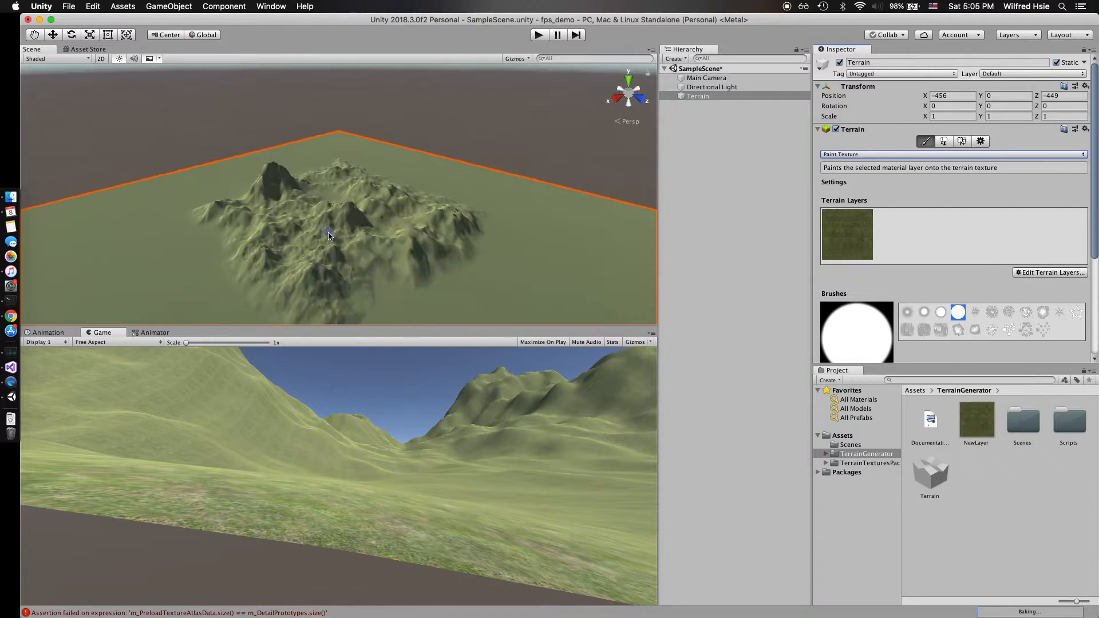
pyautogui.scroll(2, 368, 262)
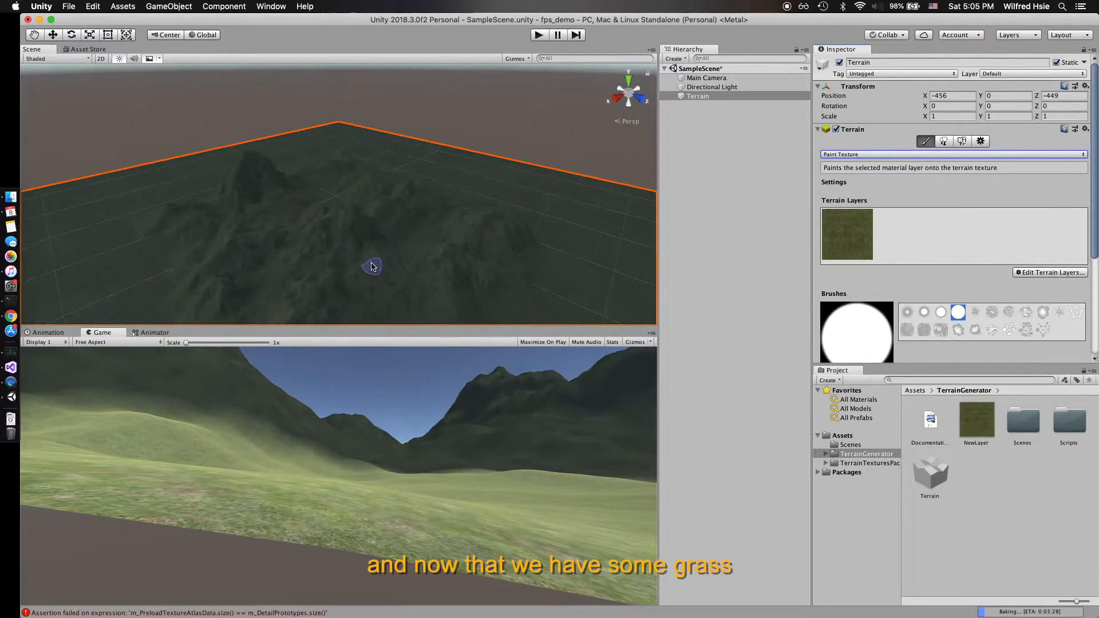
pyautogui.scroll(2, 372, 266)
pyautogui.scroll(-5, 395, 262)
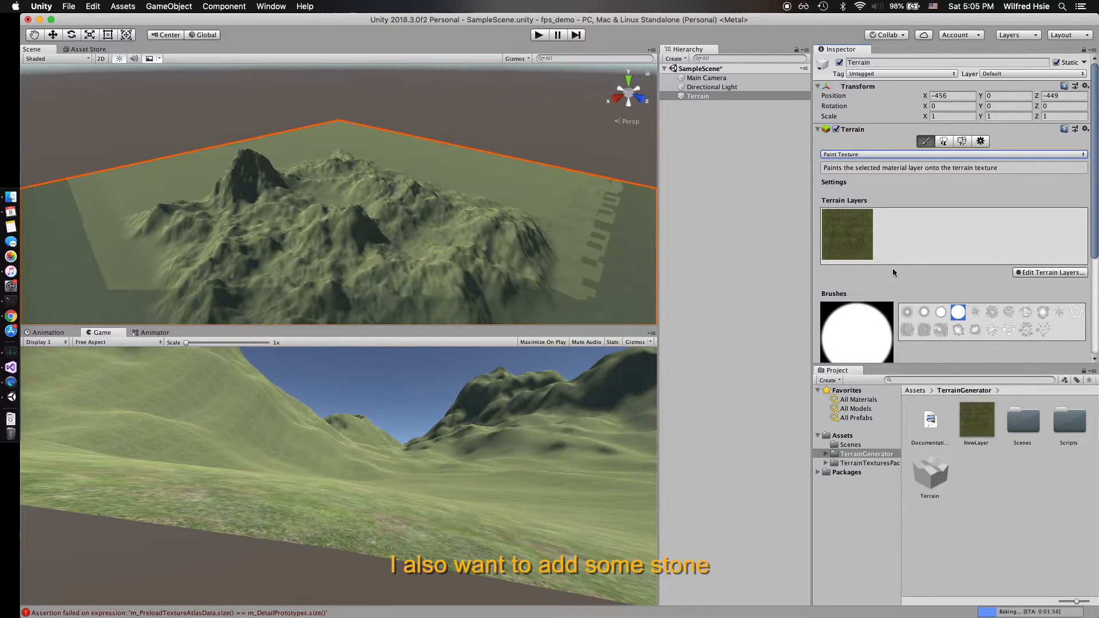
pyautogui.click(1045, 273)
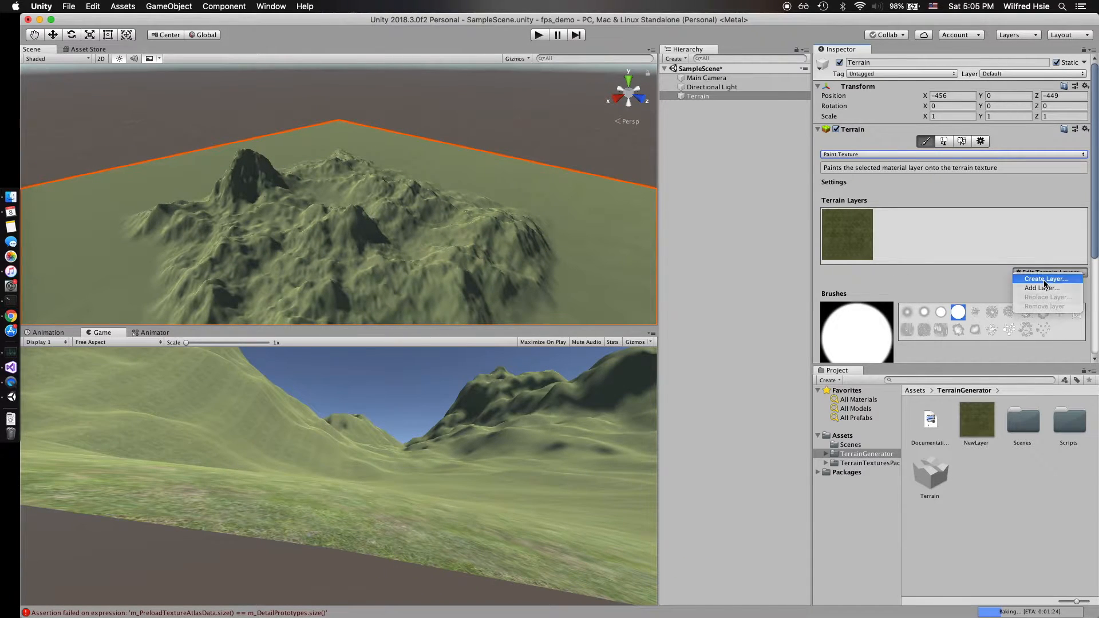
pyautogui.click(1043, 279)
pyautogui.scroll(-5, 736, 263)
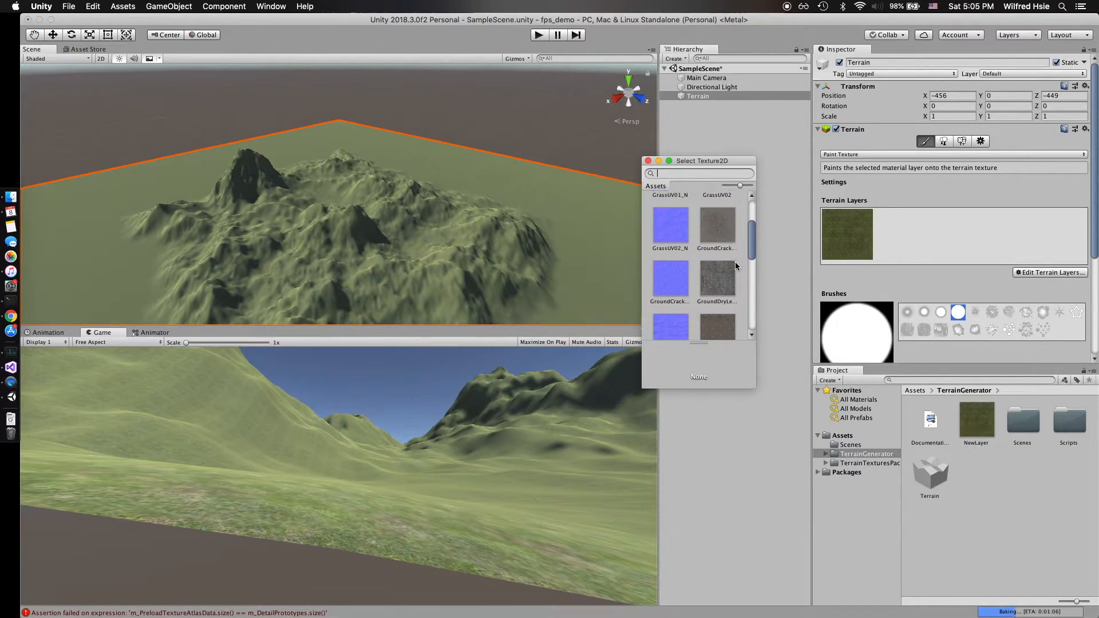
pyautogui.click(724, 286)
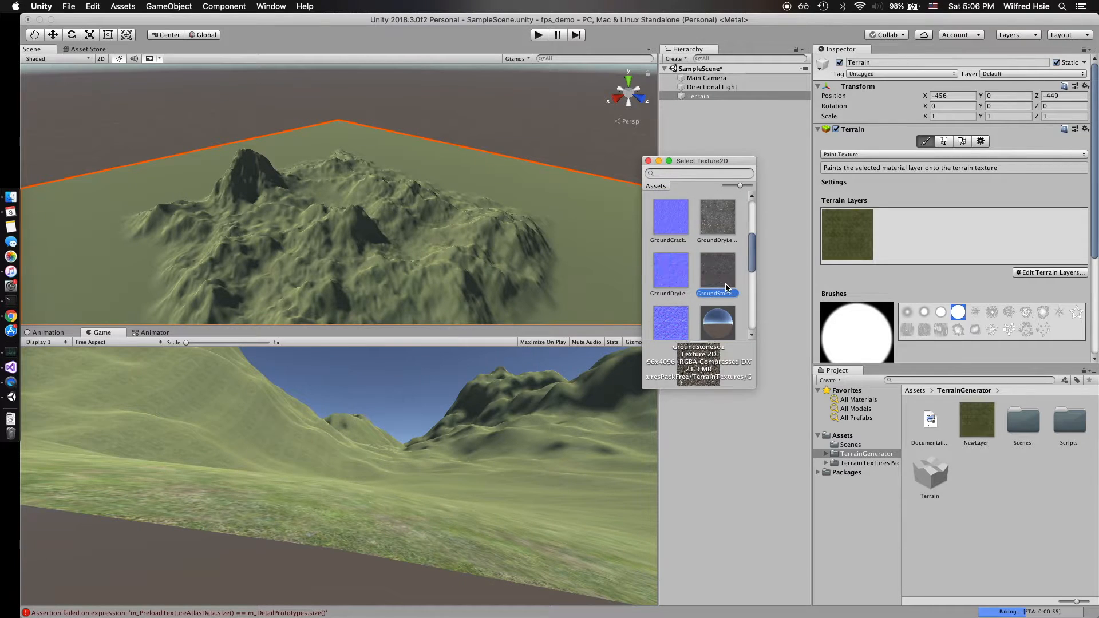
pyautogui.doubleClick(727, 272)
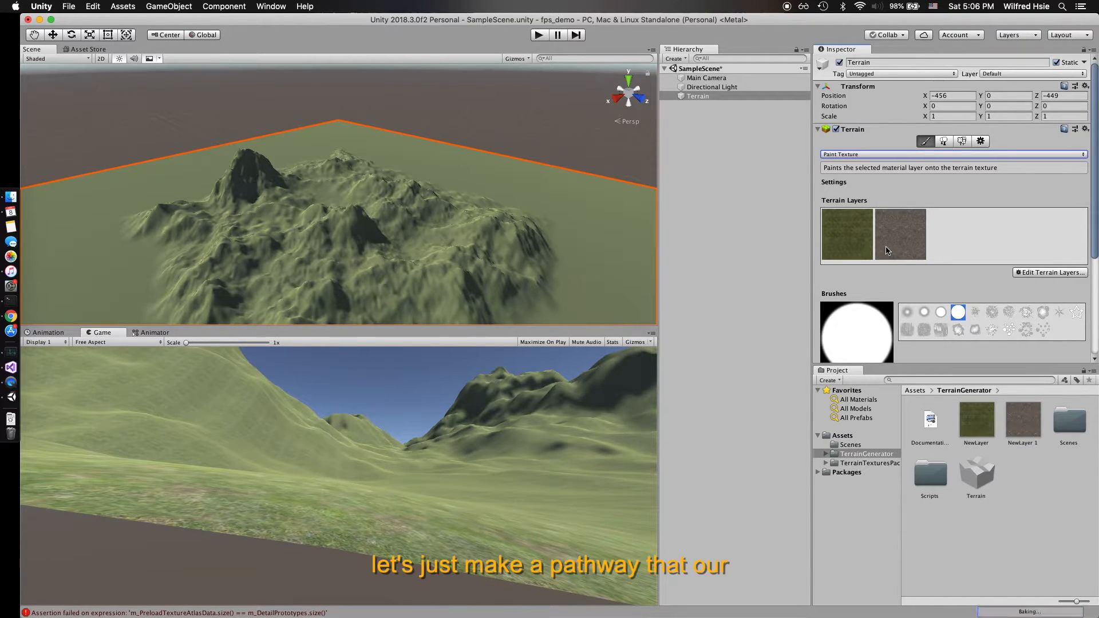
# Paint a winding stone pathway across the grassy mountains with the stone terrain layer, and save the scene
pyautogui.click(899, 237)
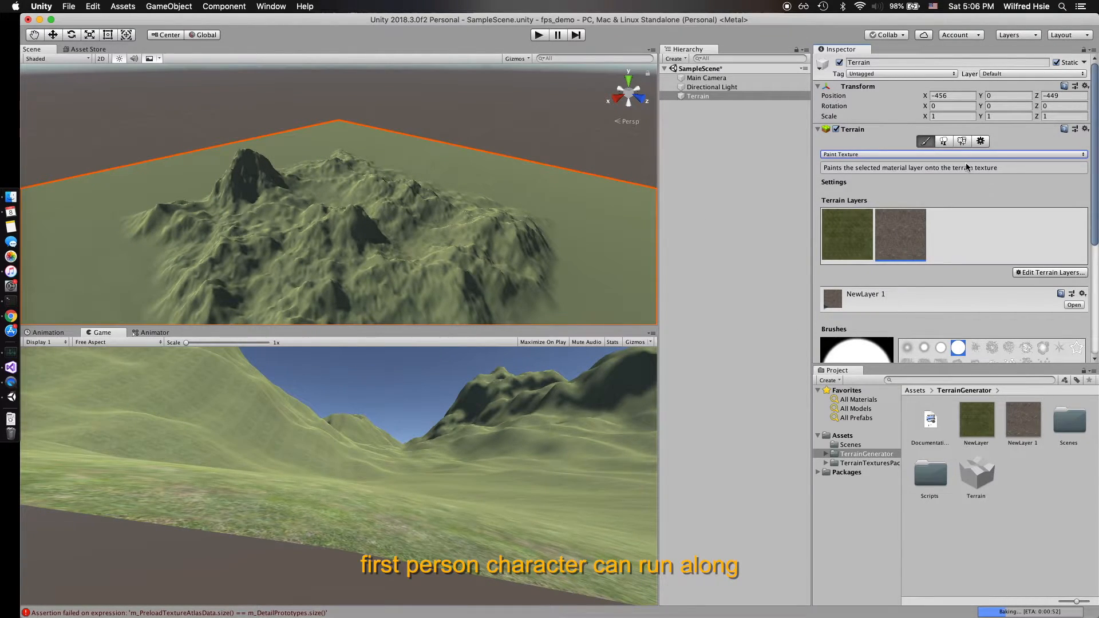
pyautogui.scroll(-3, 981, 263)
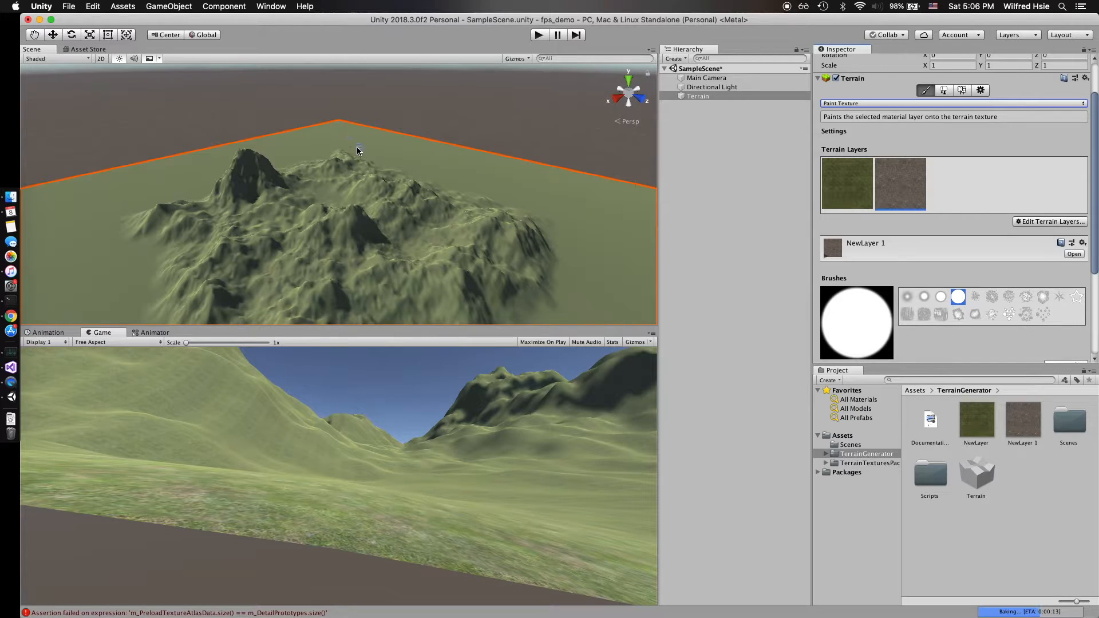
pyautogui.click(356, 179)
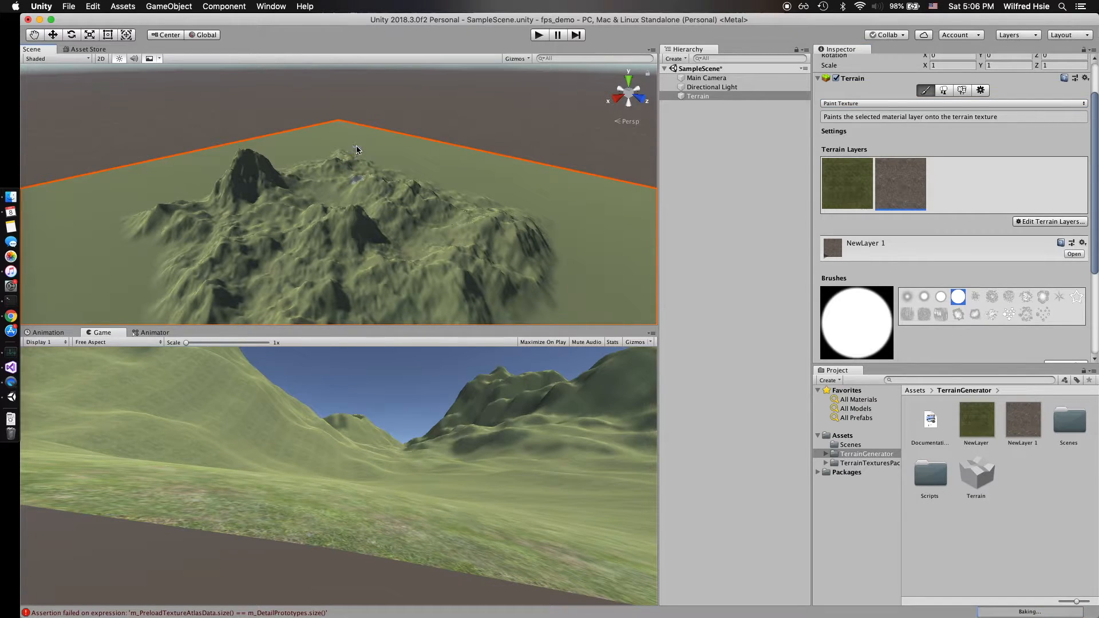
pyautogui.moveTo(338, 164)
pyautogui.mouseDown()
pyautogui.moveTo(324, 171)
pyautogui.moveTo(350, 177)
pyautogui.moveTo(322, 189)
pyautogui.moveTo(353, 194)
pyautogui.moveTo(321, 201)
pyautogui.moveTo(346, 211)
pyautogui.moveTo(324, 208)
pyautogui.moveTo(342, 204)
pyautogui.moveTo(323, 204)
pyautogui.moveTo(335, 197)
pyautogui.moveTo(316, 207)
pyautogui.moveTo(350, 208)
pyautogui.moveTo(314, 214)
pyautogui.moveTo(342, 221)
pyautogui.moveTo(321, 233)
pyautogui.moveTo(333, 238)
pyautogui.moveTo(321, 252)
pyautogui.moveTo(326, 282)
pyautogui.moveTo(309, 286)
pyautogui.moveTo(316, 303)
pyautogui.moveTo(292, 324)
pyautogui.moveTo(269, 314)
pyautogui.moveTo(240, 324)
pyautogui.moveTo(239, 292)
pyautogui.moveTo(211, 270)
pyautogui.moveTo(157, 294)
pyautogui.moveTo(170, 284)
pyautogui.moveTo(147, 285)
pyautogui.moveTo(164, 259)
pyautogui.moveTo(147, 259)
pyautogui.moveTo(151, 246)
pyautogui.moveTo(140, 243)
pyautogui.moveTo(139, 277)
pyautogui.moveTo(135, 252)
pyautogui.moveTo(127, 283)
pyautogui.moveTo(143, 248)
pyautogui.moveTo(106, 274)
pyautogui.moveTo(105, 252)
pyautogui.moveTo(103, 282)
pyautogui.moveTo(141, 310)
pyautogui.mouseUp()
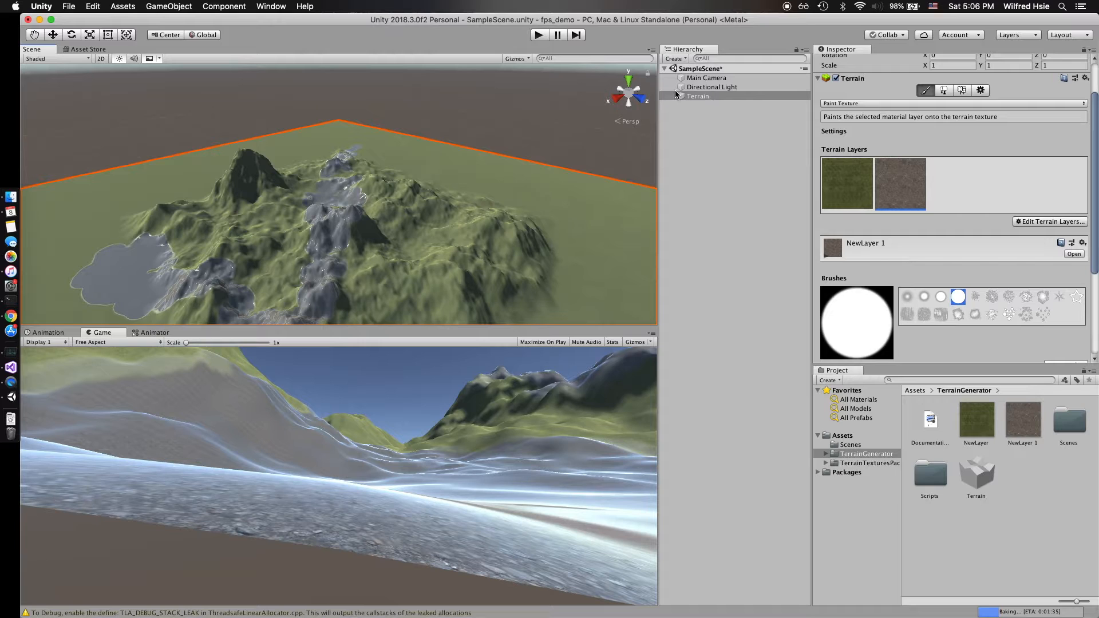
pyautogui.press('super+s')
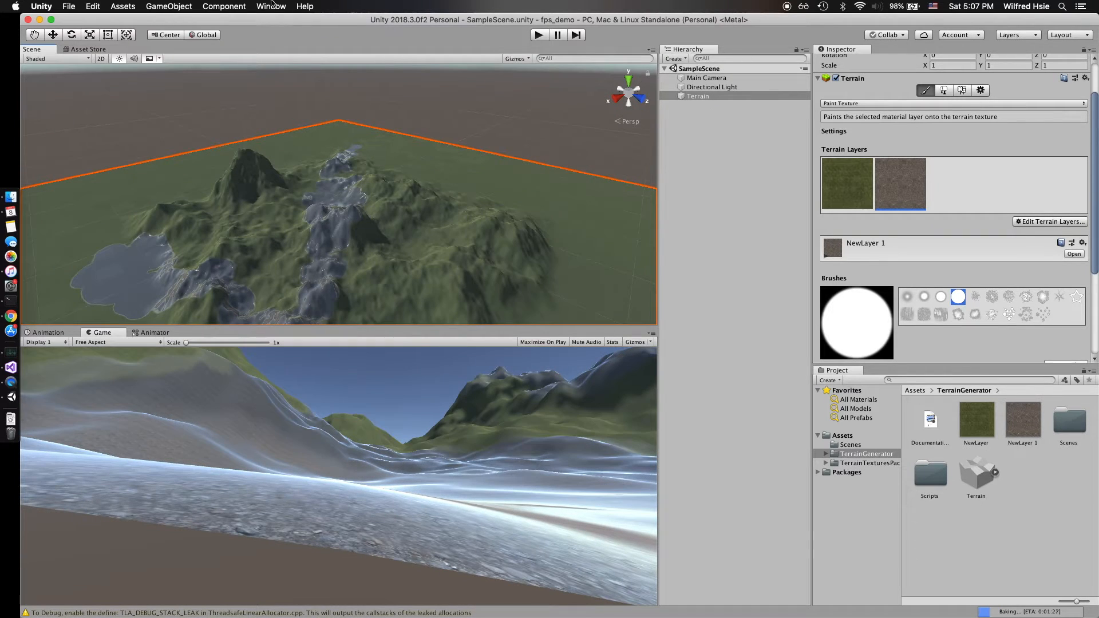
# Add a 3D Capsule to the scene as the player character and frame it in the scene view
pyautogui.click(169, 6)
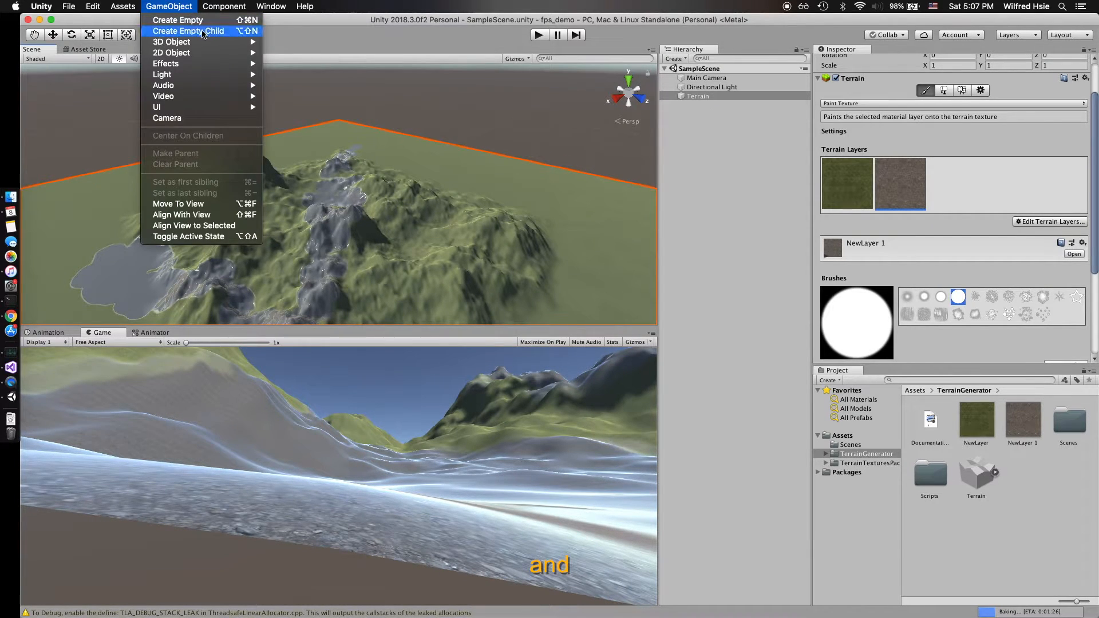
pyautogui.moveTo(211, 45)
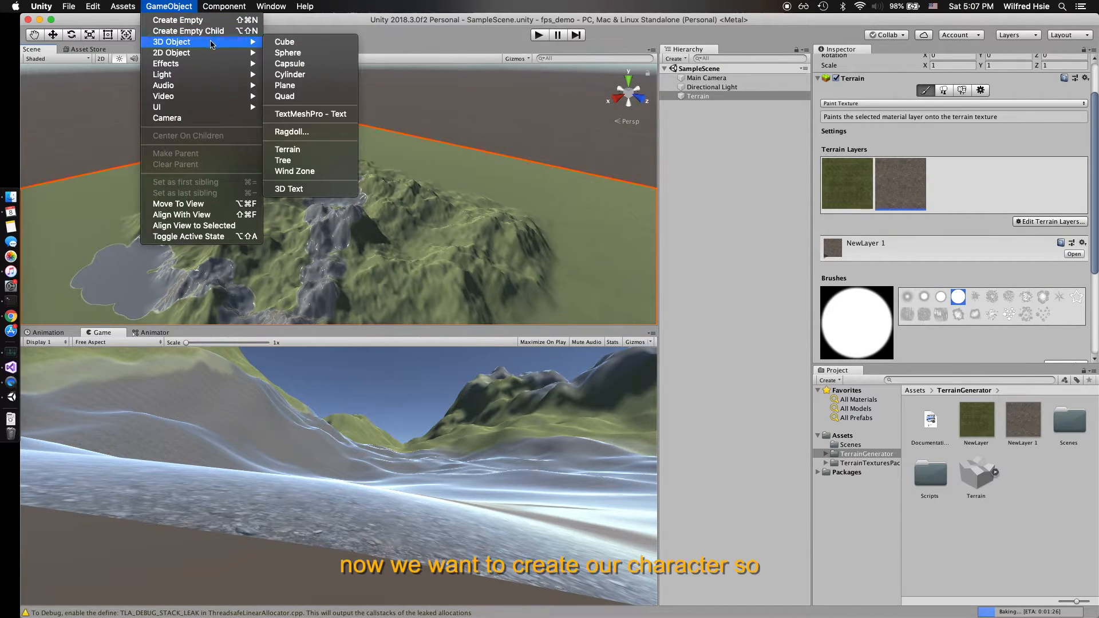
pyautogui.click(304, 64)
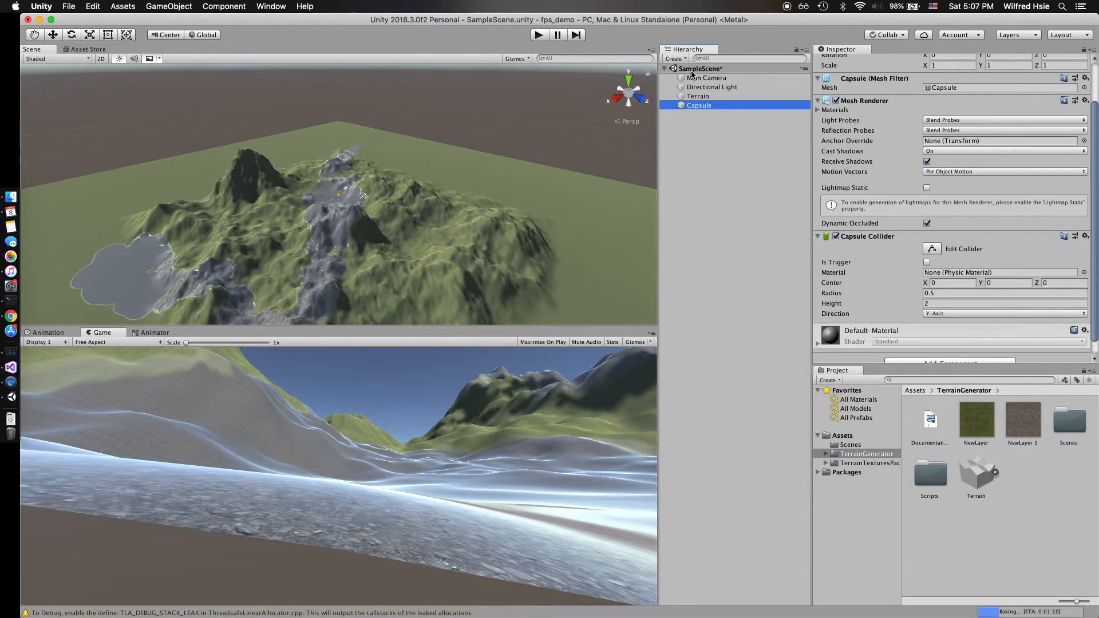
pyautogui.click(709, 106)
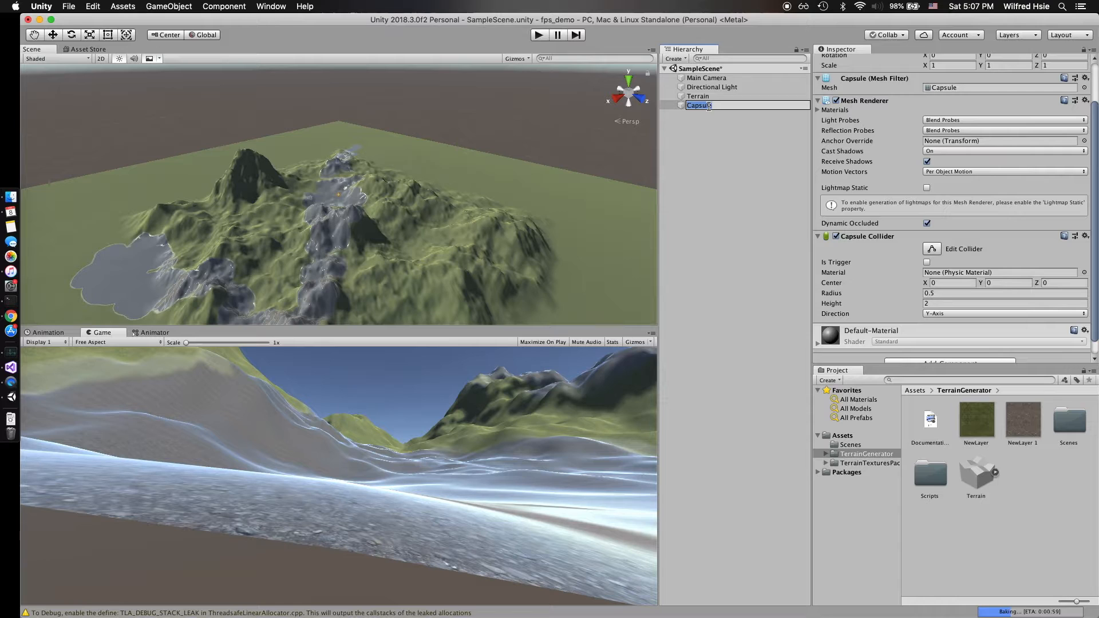
pyautogui.doubleClick(701, 107)
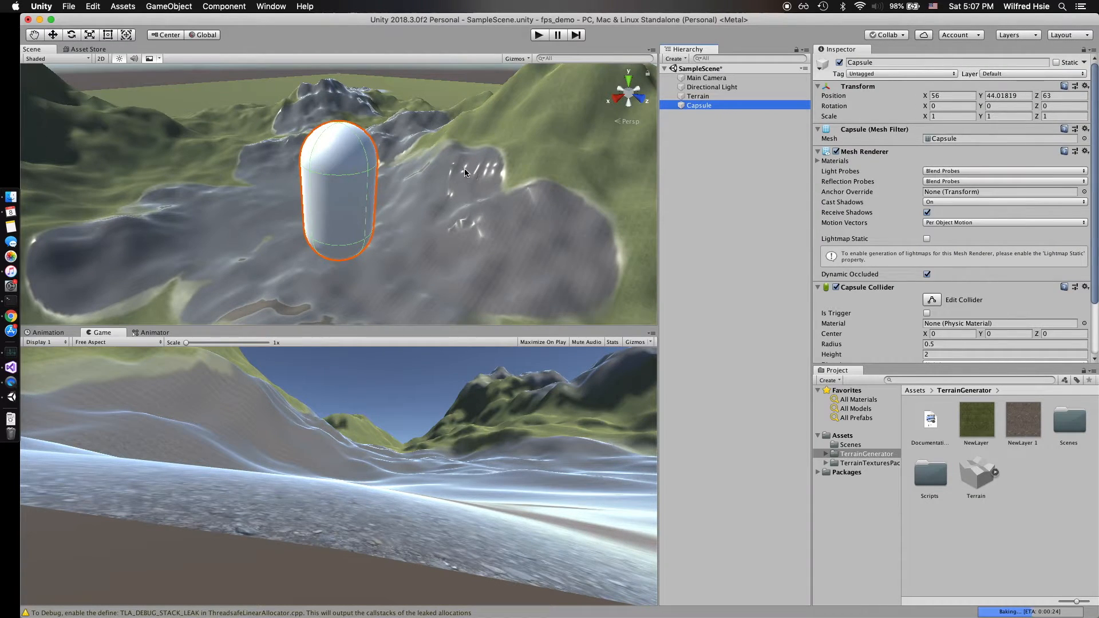
pyautogui.keyDown('alt'); pyautogui.moveTo(435, 162); pyautogui.dragTo(470, 156); pyautogui.keyUp('alt')
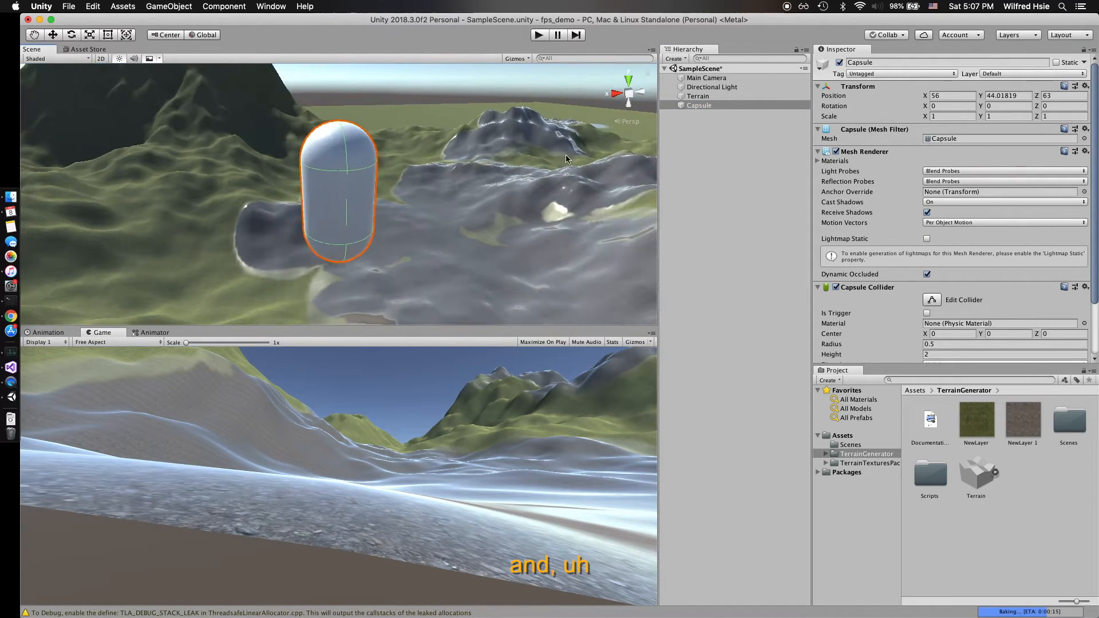
pyautogui.scroll(-3, 896, 212)
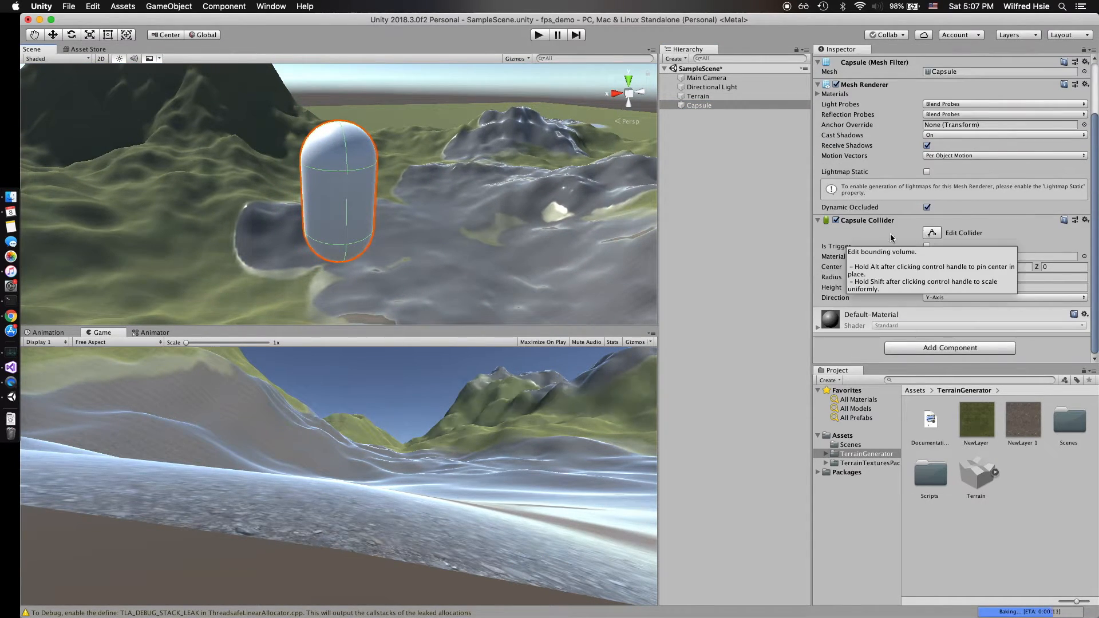
pyautogui.scroll(3, 877, 246)
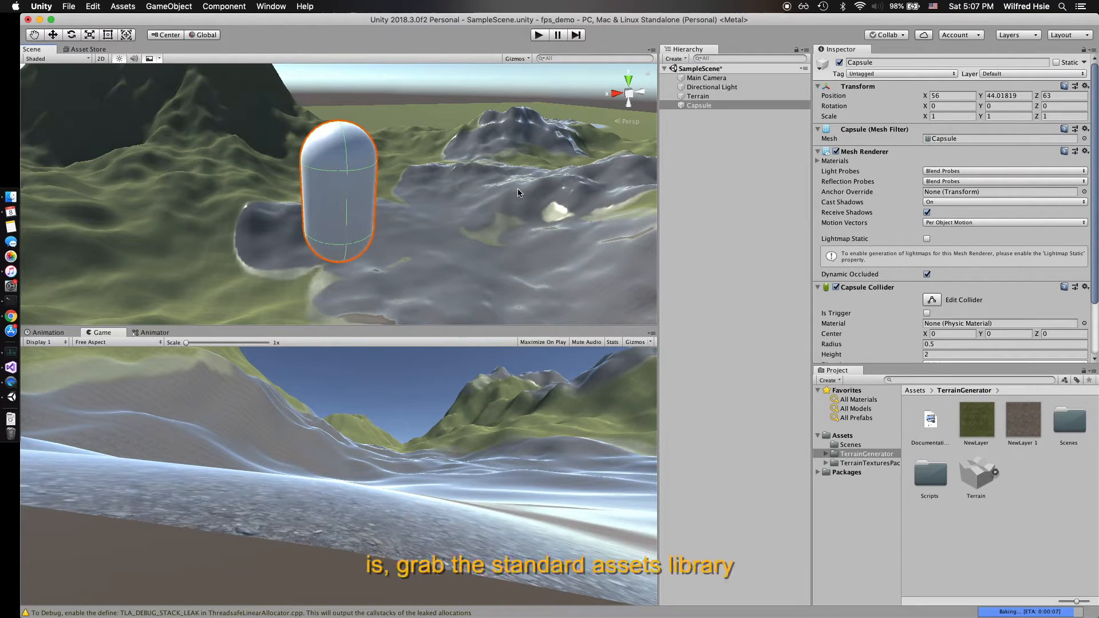
# Search the Asset Store for "standard assets" and open the Standard Assets (for Unity 2017.3) page
pyautogui.click(89, 50)
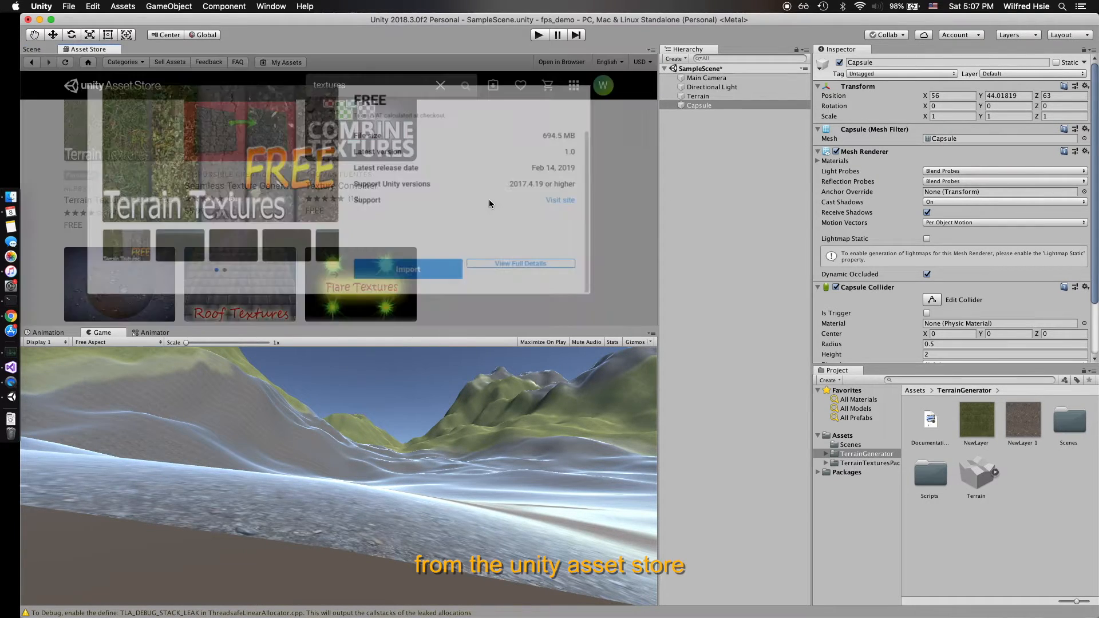
pyautogui.click(231, 73)
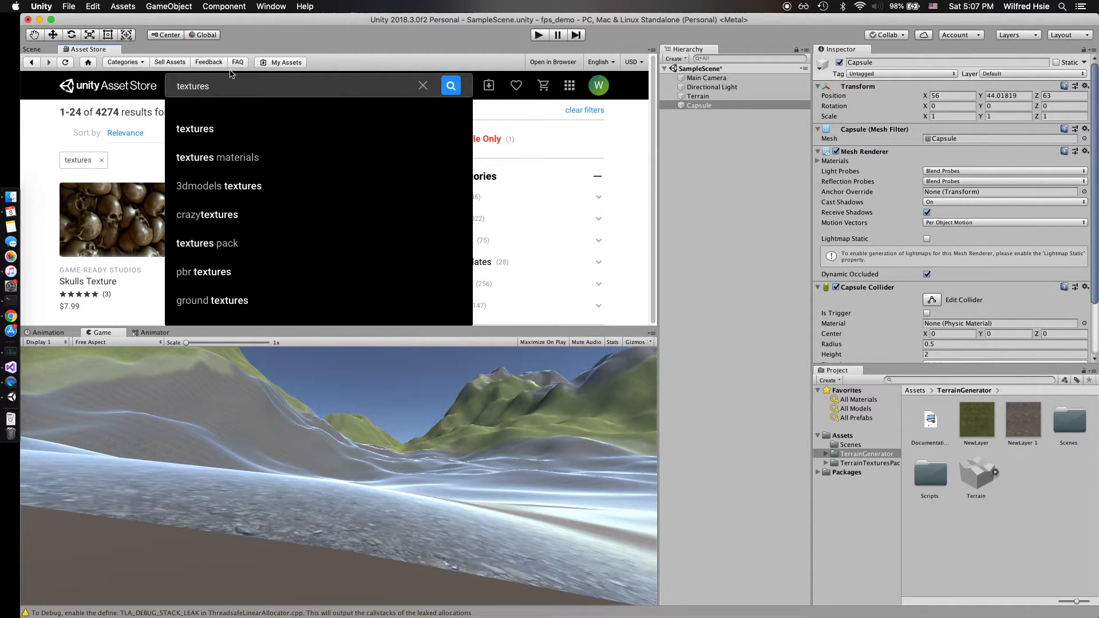
pyautogui.moveTo(229, 80); pyautogui.dragTo(89, 79)
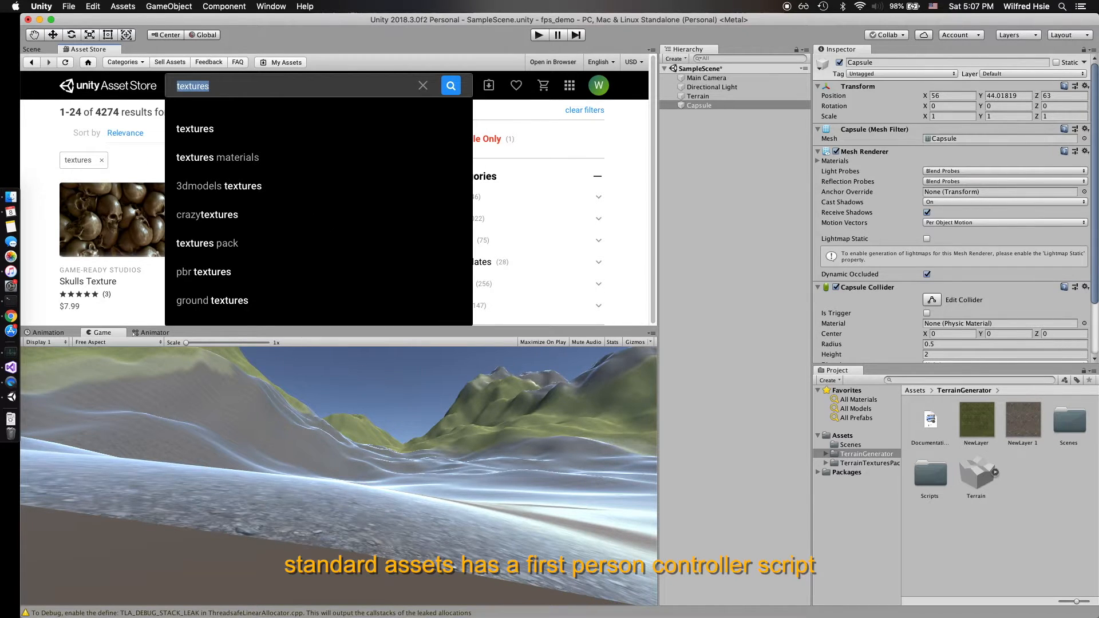
pyautogui.write('standard assets')
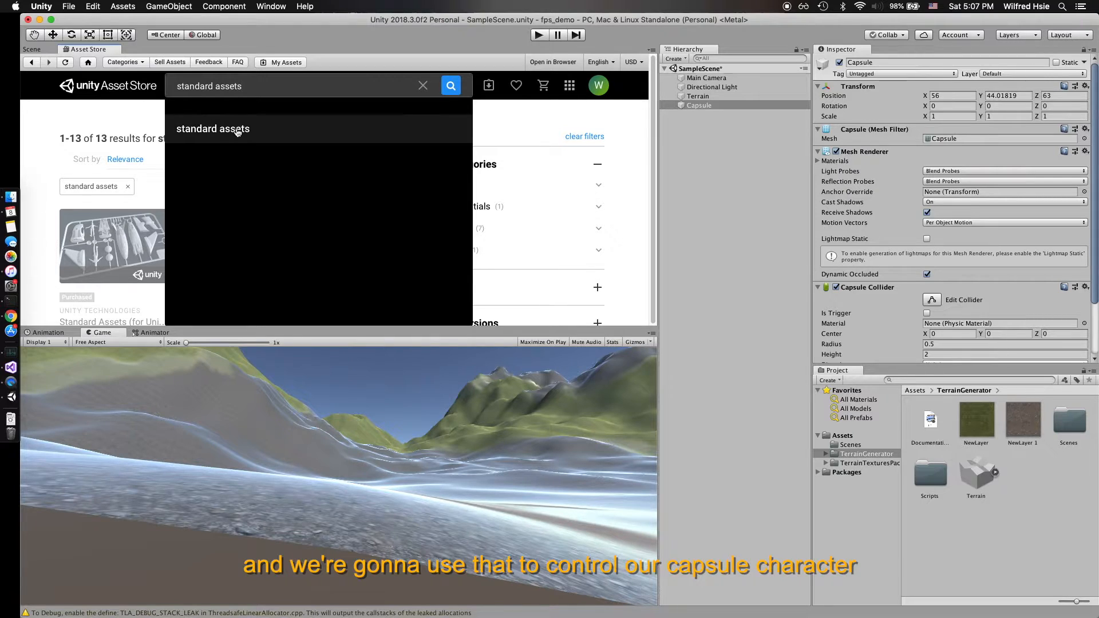
pyautogui.click(238, 132)
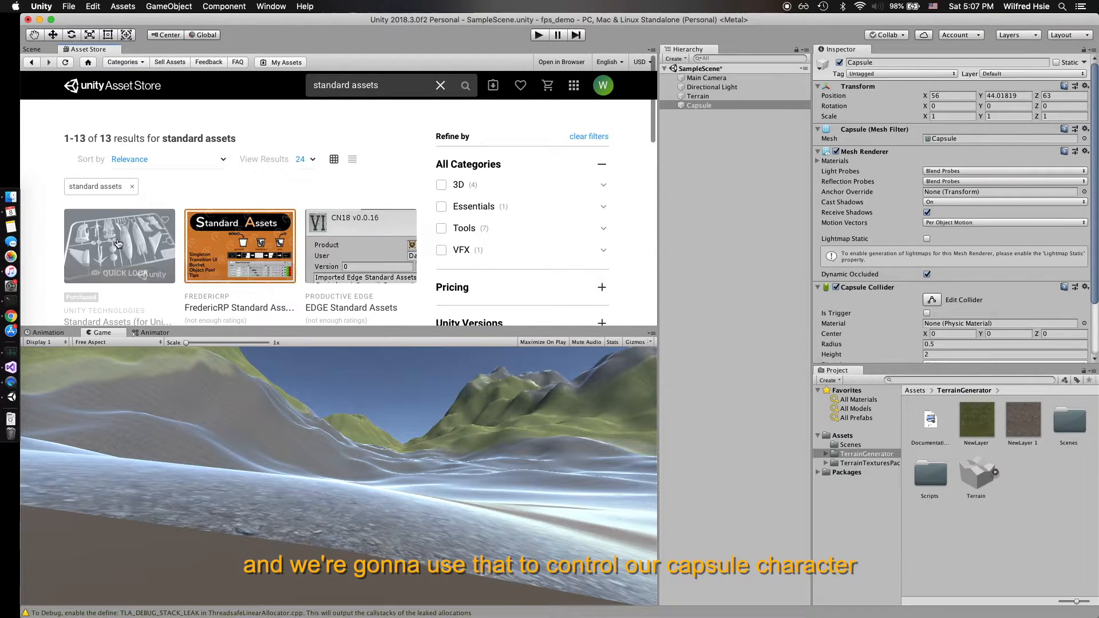
pyautogui.scroll(-3, 116, 243)
pyautogui.click(120, 173)
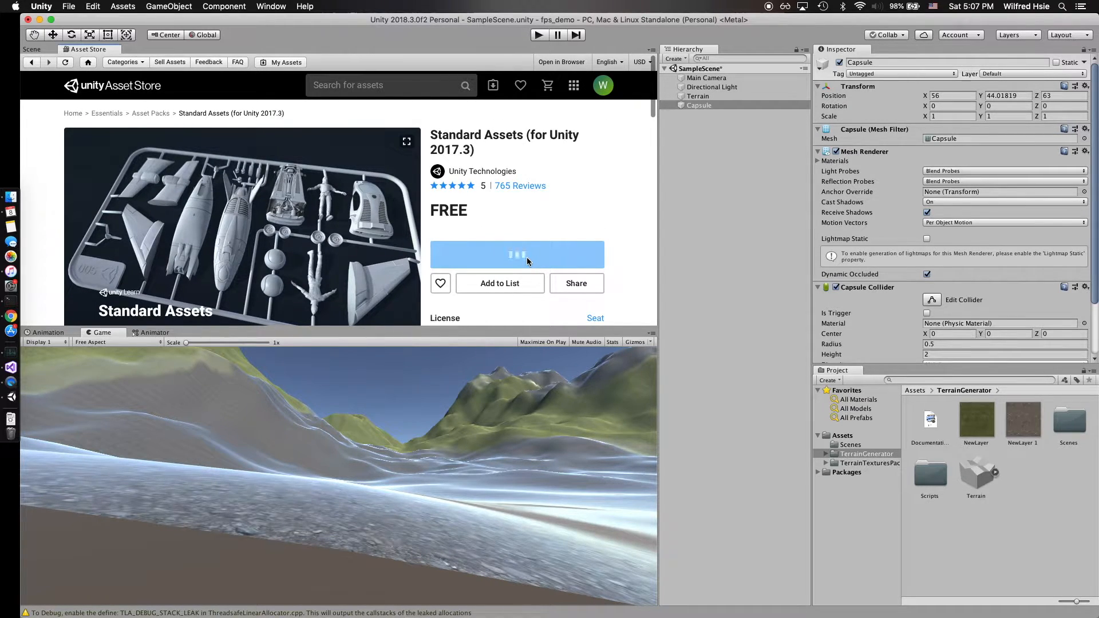
# Import the Standard Assets package with the SampleScenes folder excluded and the Standard Assets folder included
pyautogui.click(511, 281)
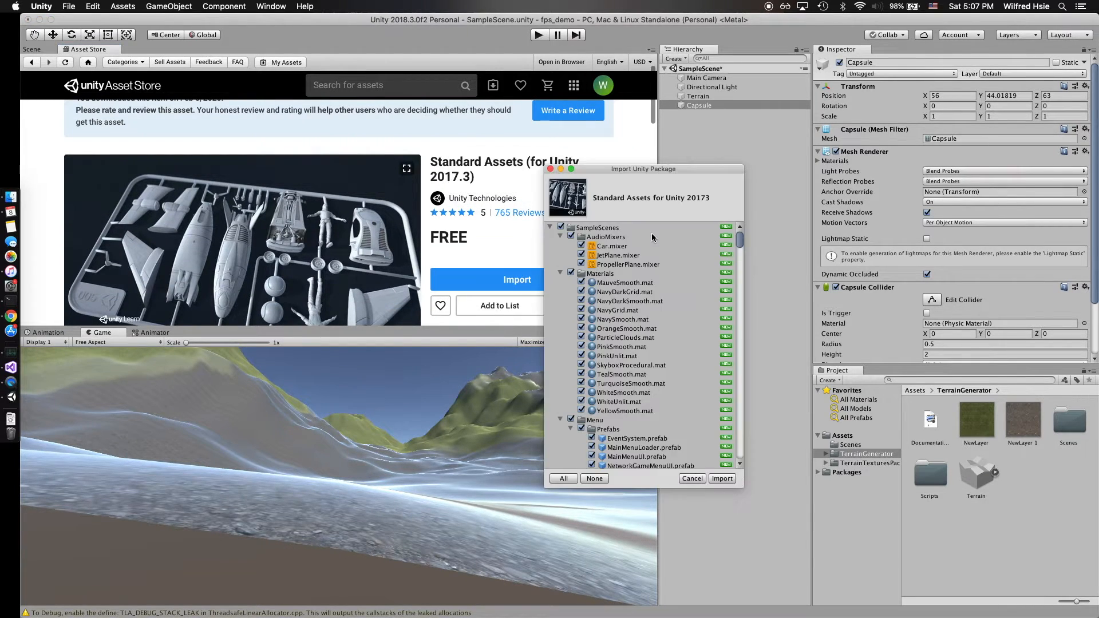
pyautogui.scroll(-3, 667, 355)
pyautogui.scroll(3, 668, 355)
pyautogui.click(560, 227)
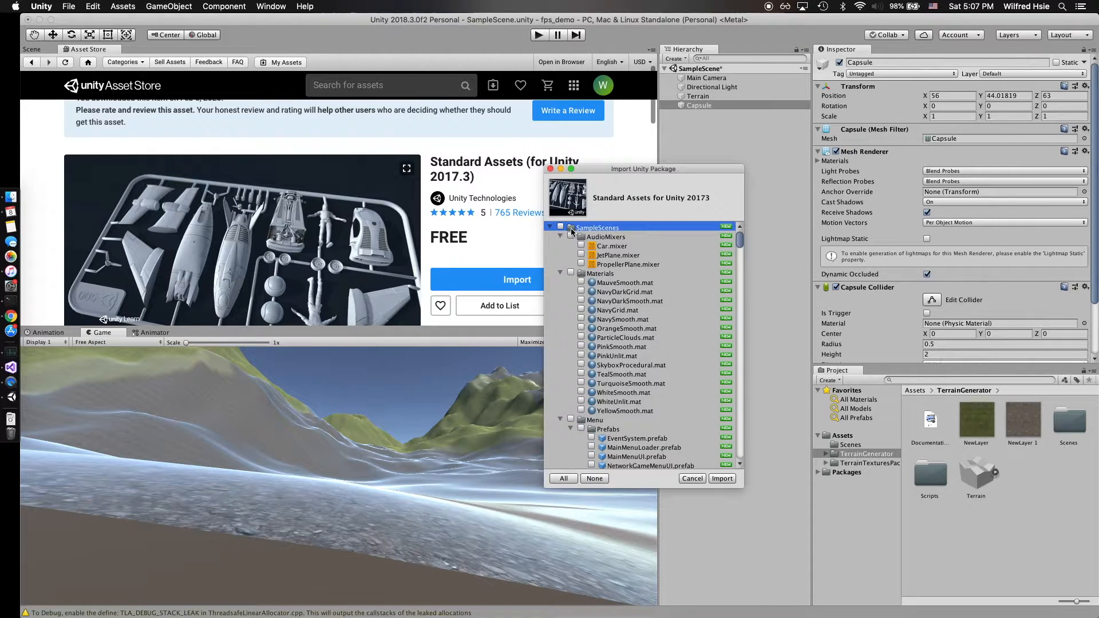
pyautogui.click(550, 227)
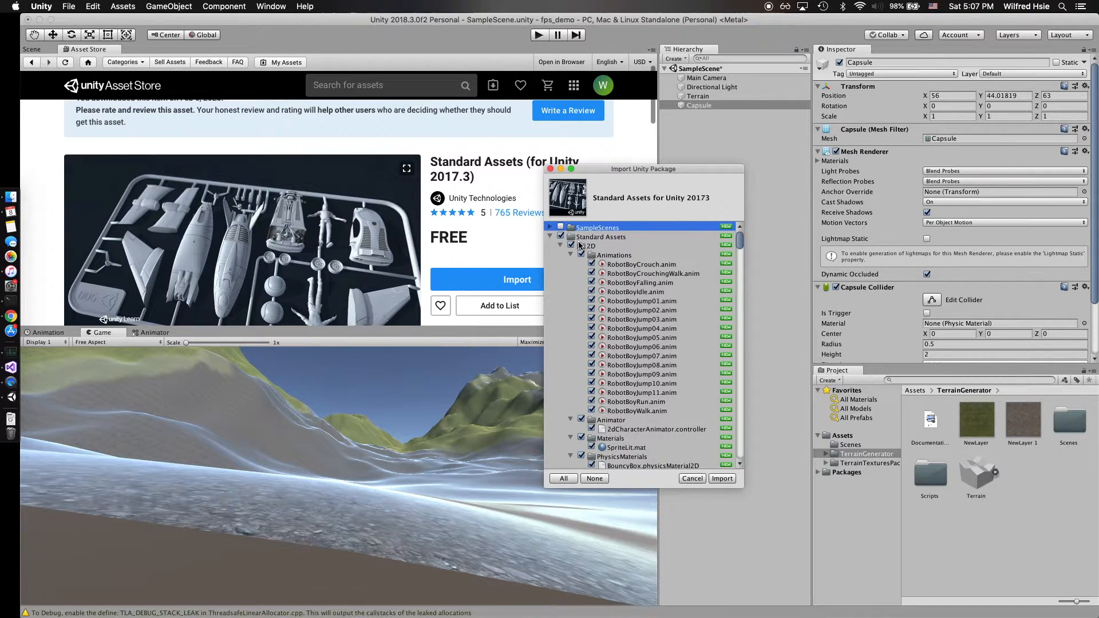
pyautogui.click(583, 238)
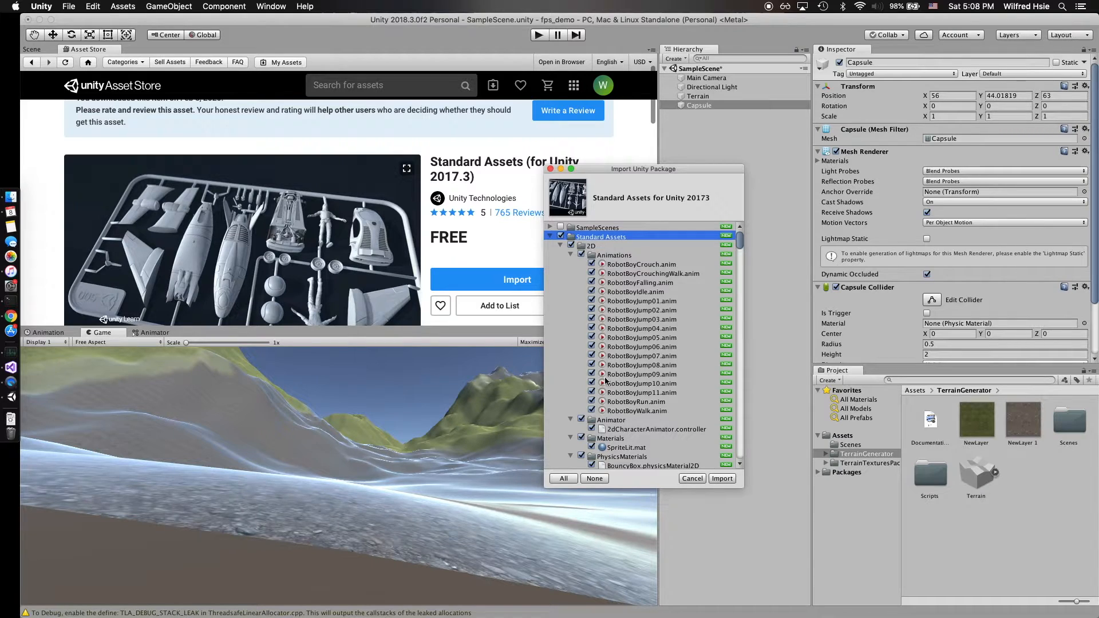
pyautogui.scroll(-3, 644, 378)
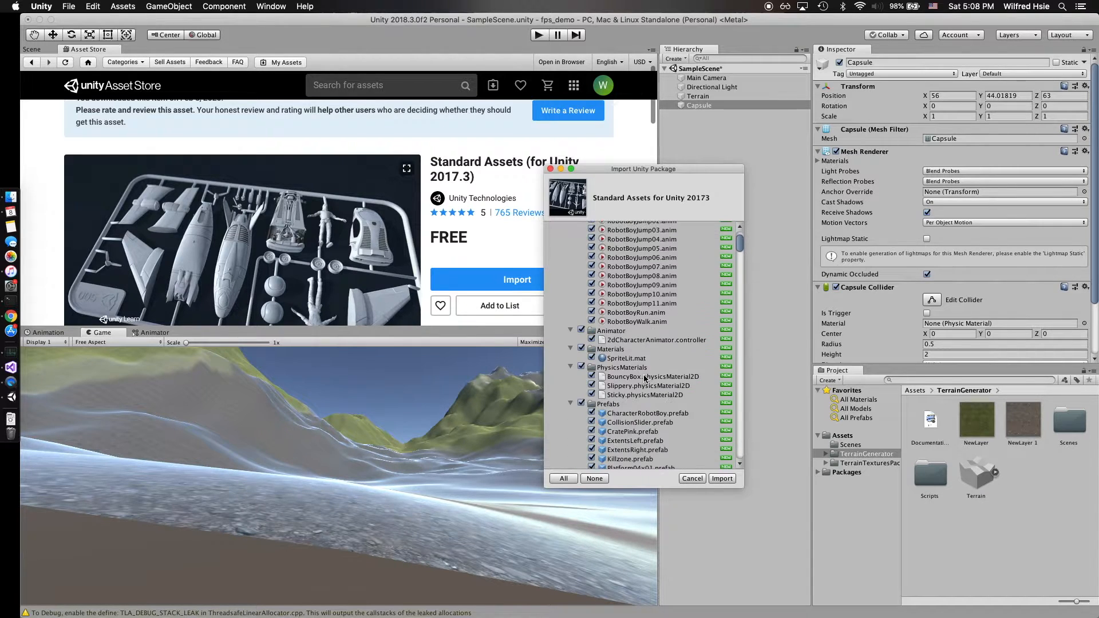
pyautogui.click(724, 480)
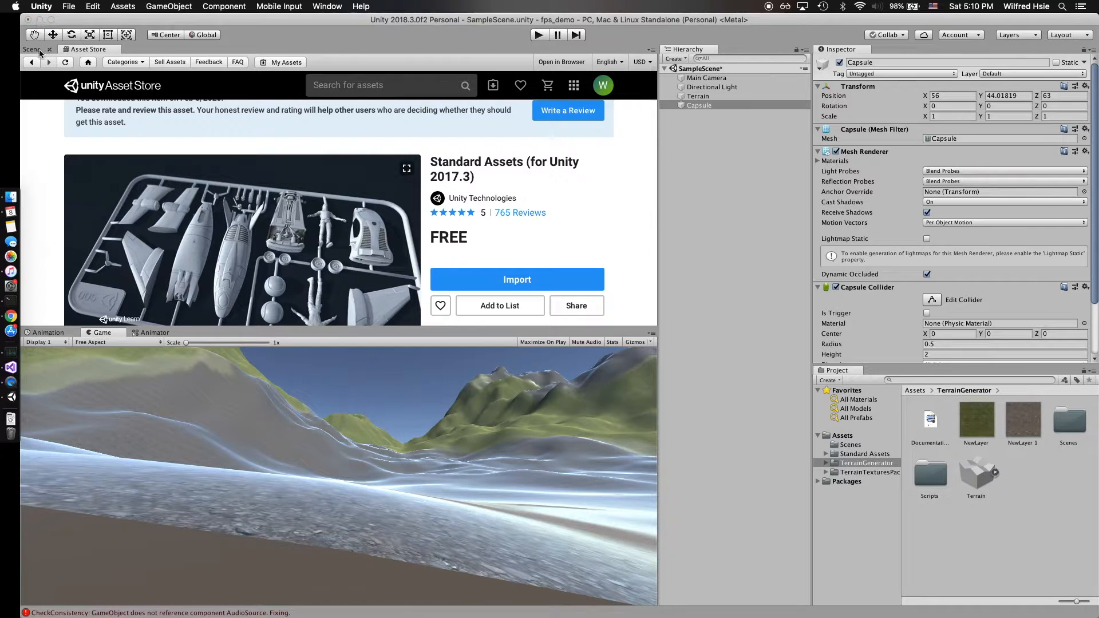
# Return to the scene view and examine the position values of the Capsule and the Main Camera
pyautogui.click(35, 50)
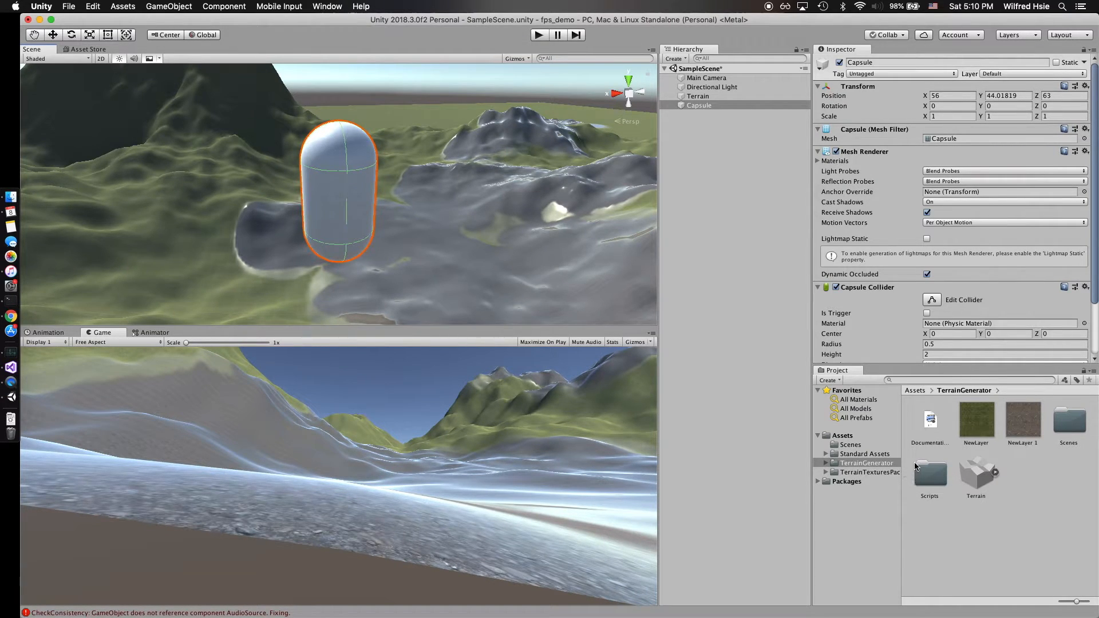
pyautogui.click(703, 106)
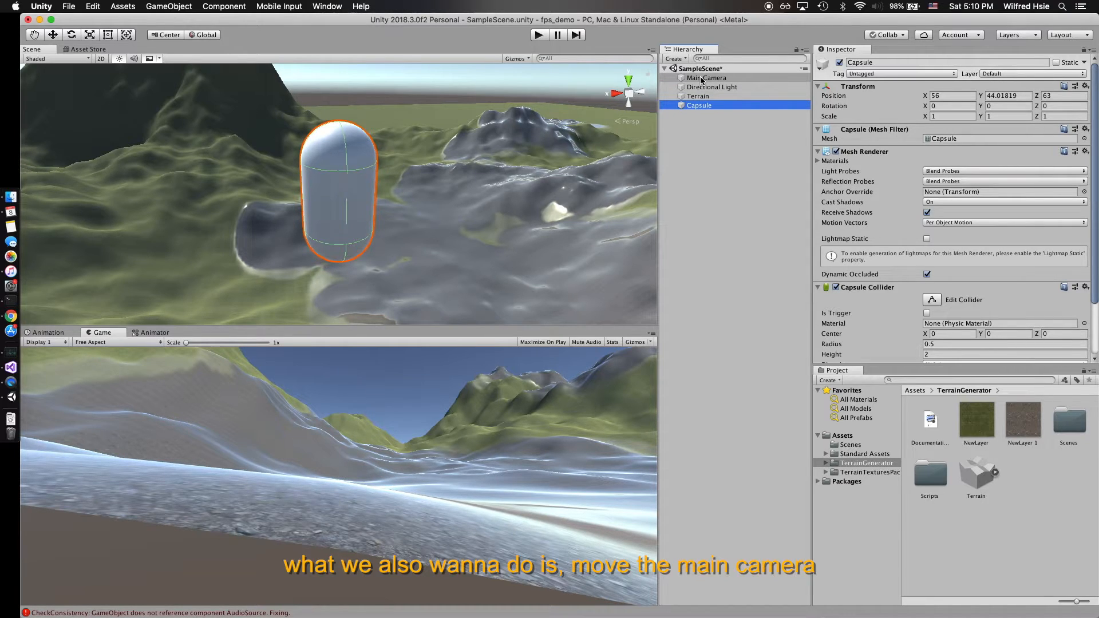
pyautogui.click(702, 79)
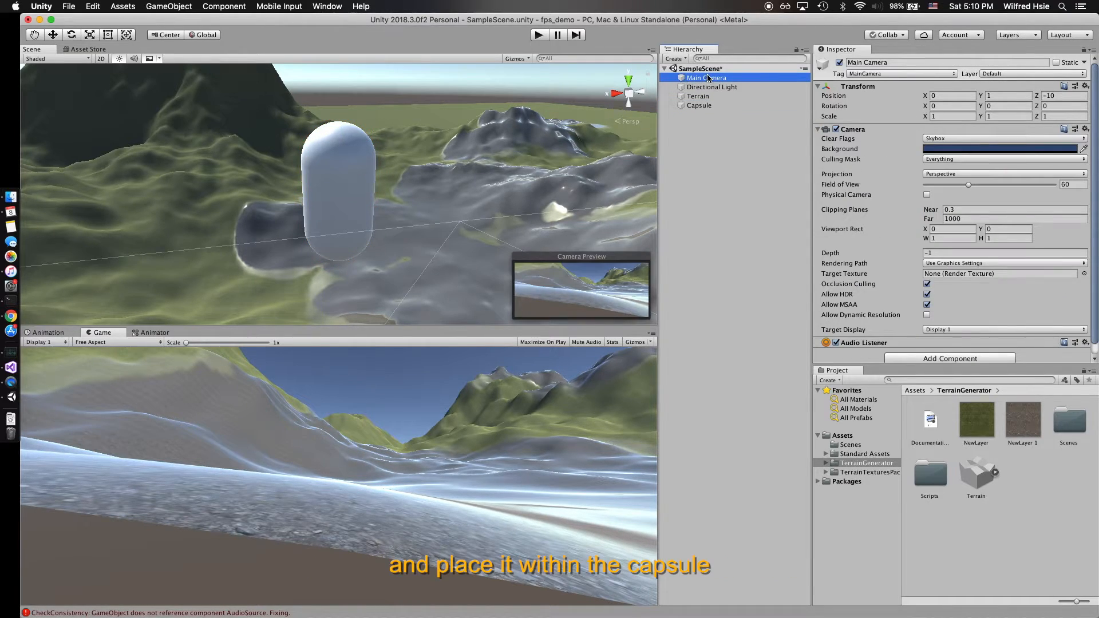
pyautogui.click(712, 107)
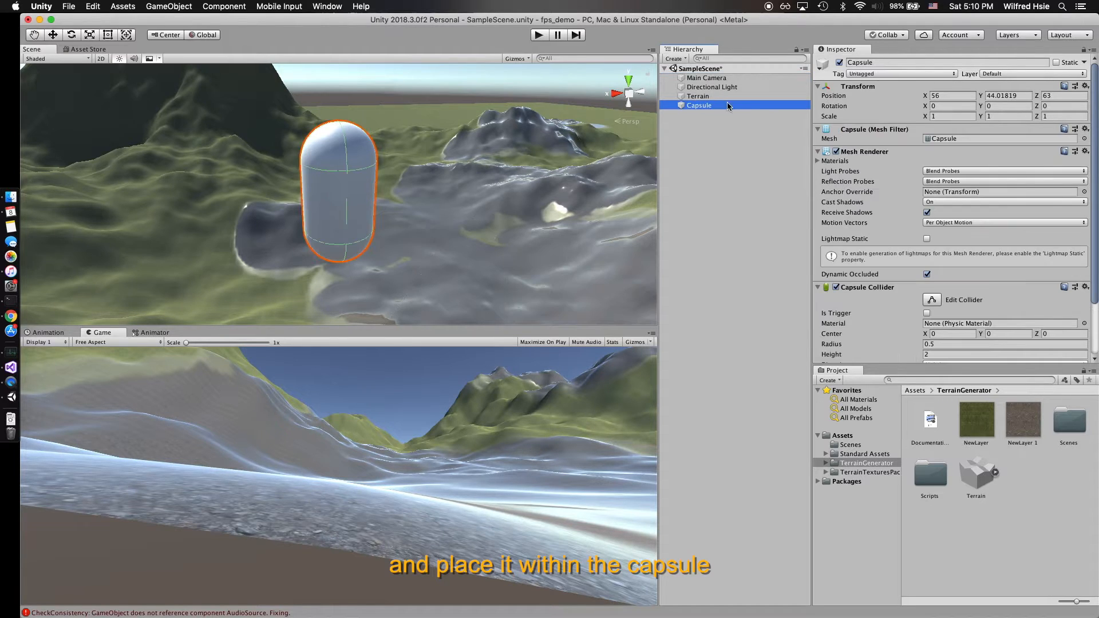
pyautogui.click(697, 81)
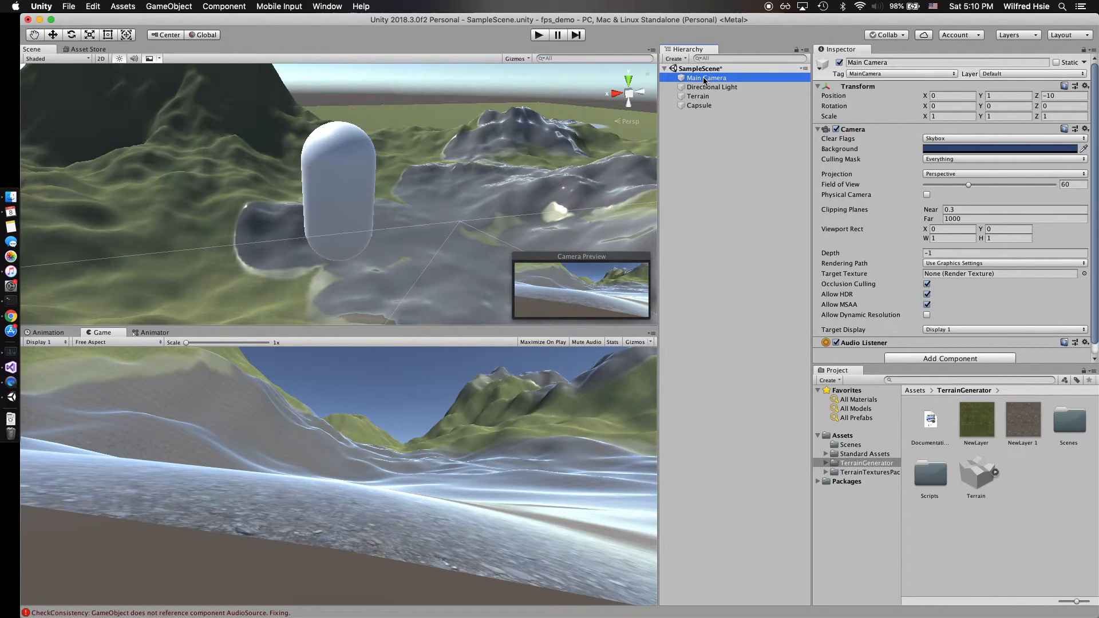
pyautogui.click(703, 80)
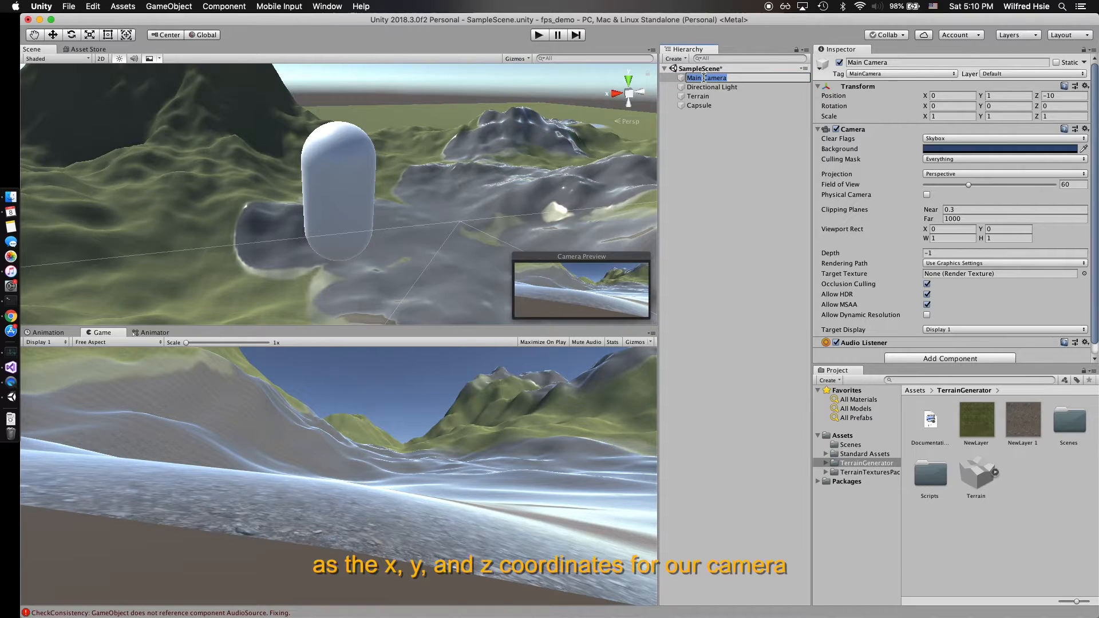
pyautogui.click(708, 107)
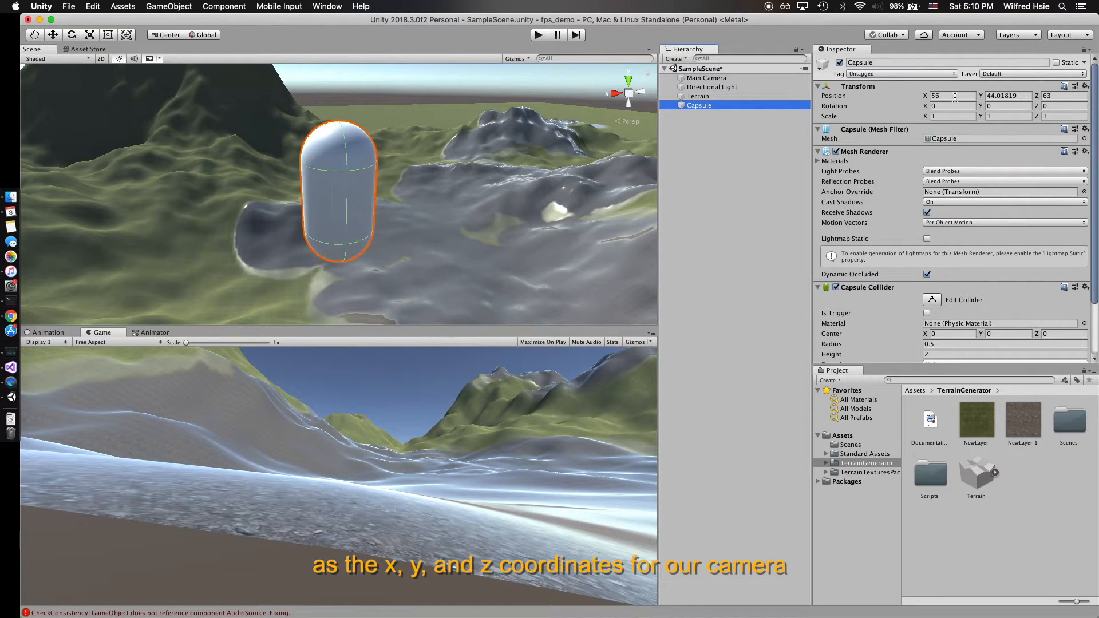
pyautogui.click(955, 97)
pyautogui.click(706, 78)
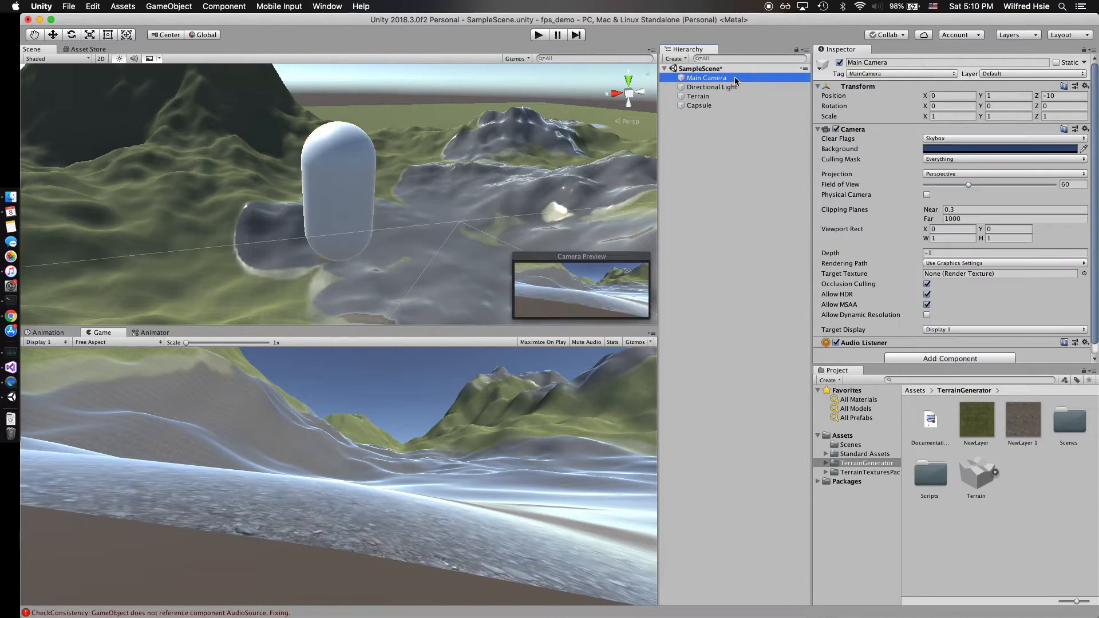
pyautogui.click(965, 95)
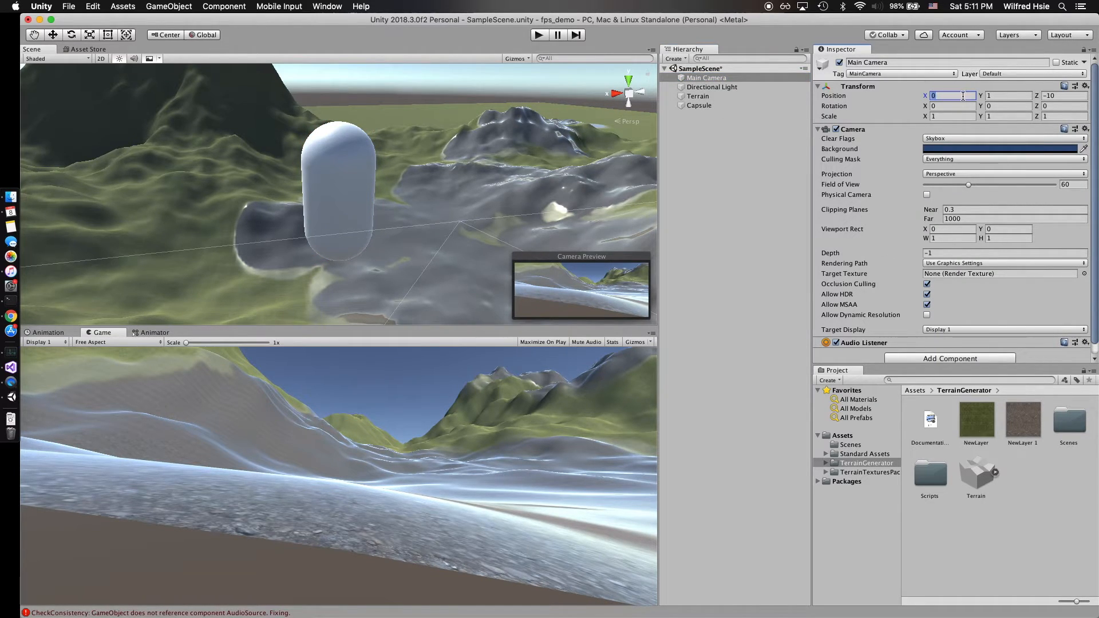
# Copy the Capsule's X position to the Main Camera, setting its X to 56
pyautogui.click(699, 105)
pyautogui.click(953, 96)
pyautogui.press('super+c')
pyautogui.click(758, 80)
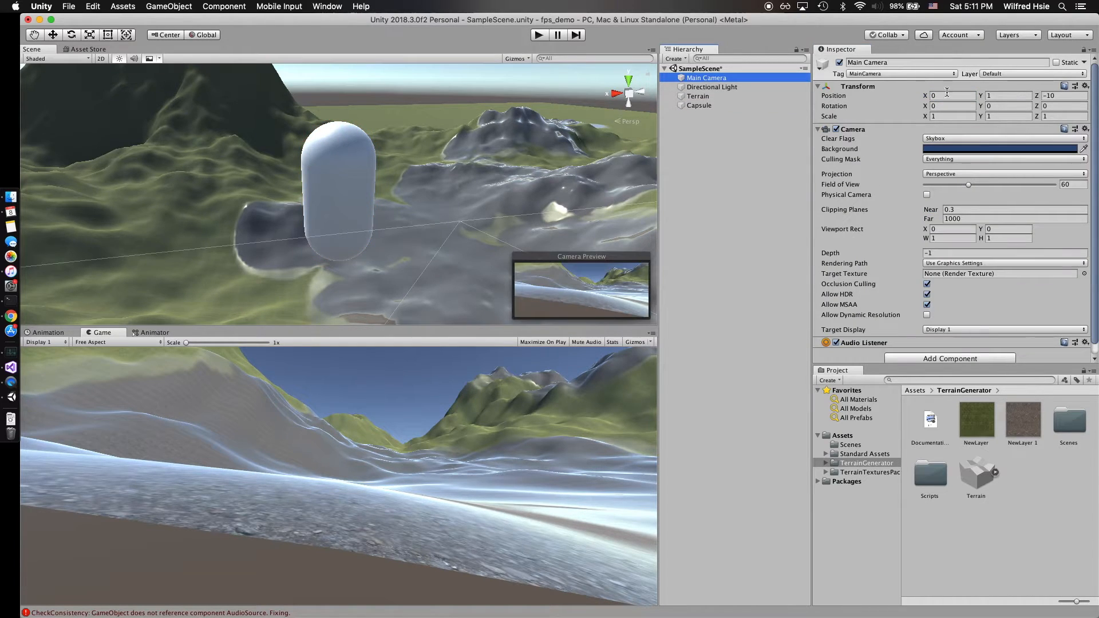
pyautogui.click(951, 95)
pyautogui.press('super+v')
# Copy the Capsule's Y position to the Main Camera, setting its Y to 44.01819
pyautogui.click(715, 106)
pyautogui.click(1008, 96)
pyautogui.press('super+c')
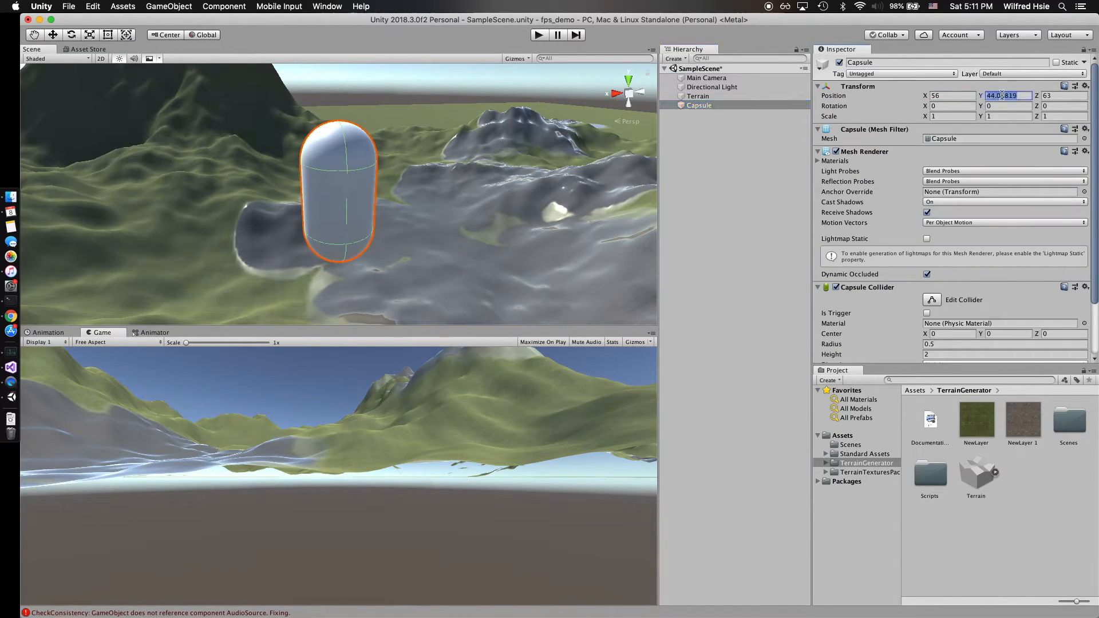
pyautogui.click(719, 79)
pyautogui.click(1001, 96)
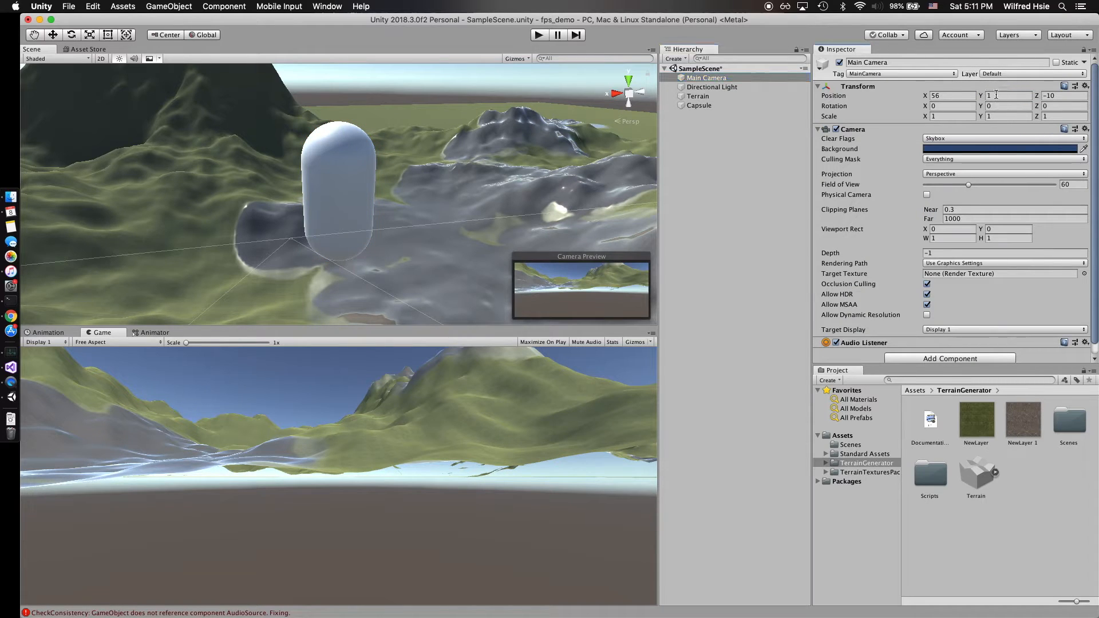
pyautogui.press('super+v')
# Copy the Capsule's Z position to the Main Camera, setting its Z to 63 without a minus sign
pyautogui.click(753, 106)
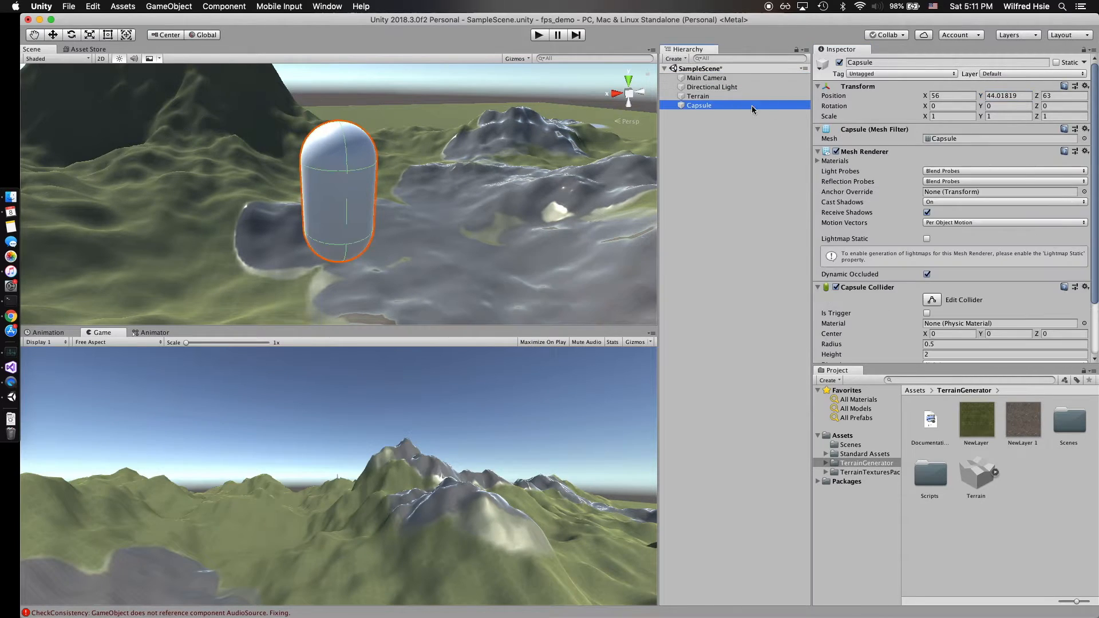
pyautogui.click(1052, 95)
pyautogui.press('super+c')
pyautogui.click(697, 79)
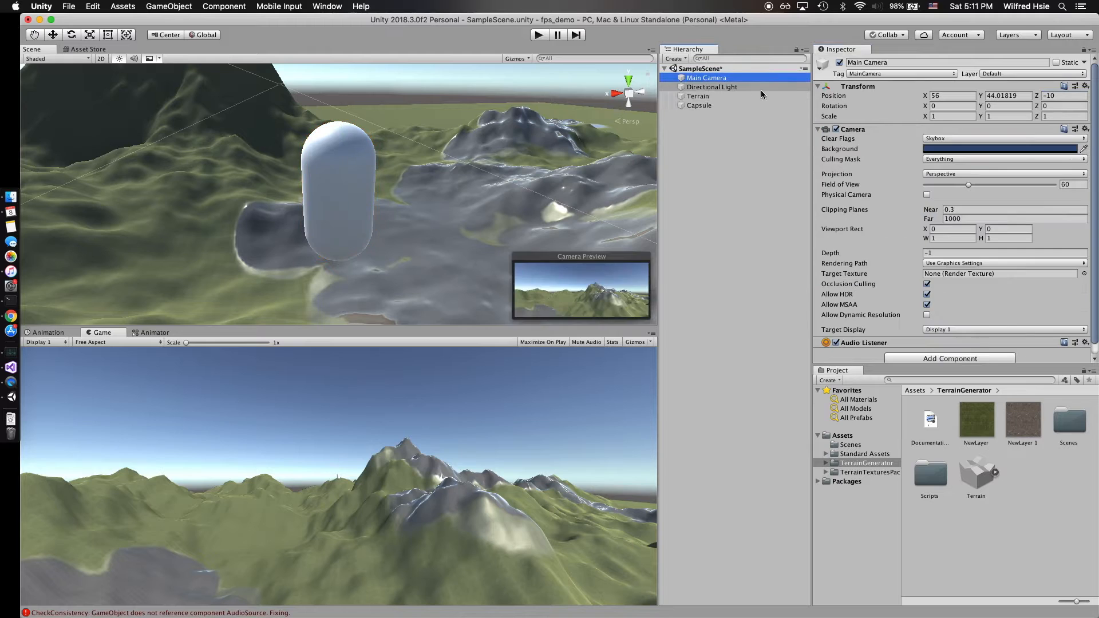
pyautogui.doubleClick(1050, 98)
pyautogui.press('super+v')
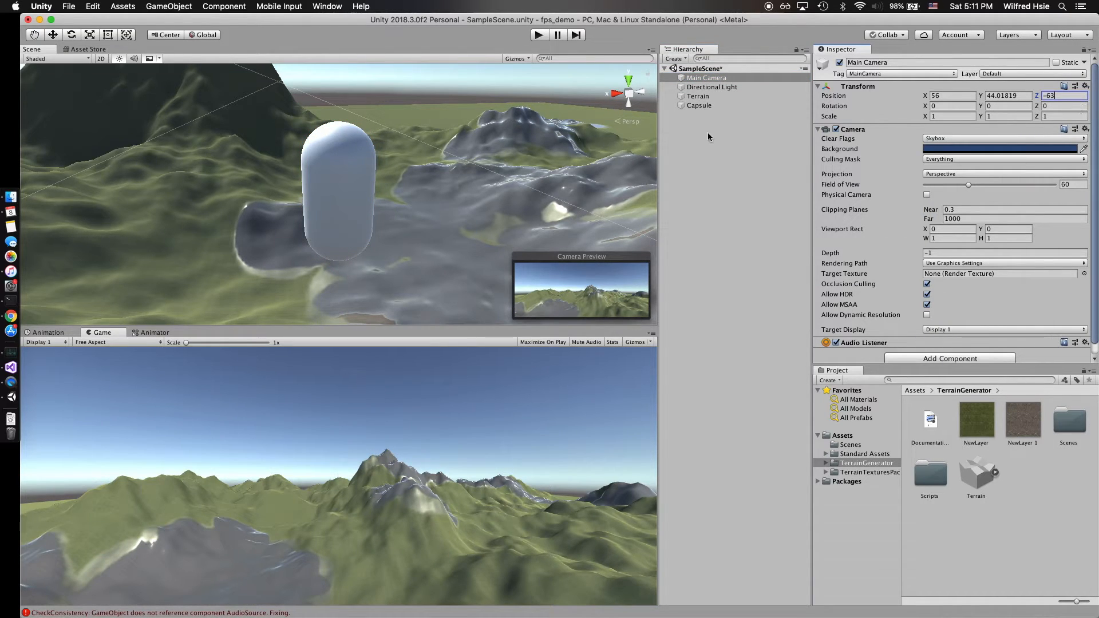
pyautogui.press('super+a')
pyautogui.press('super+v')
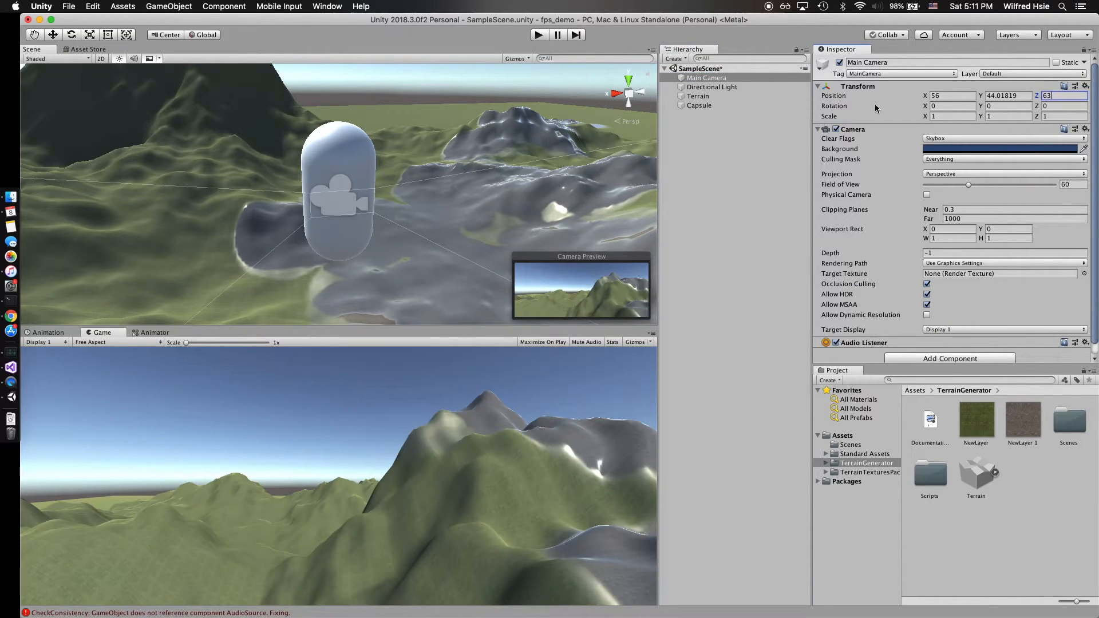
# Check that the Main Camera sits inside the Capsule and make it a child of the Capsule
pyautogui.doubleClick(707, 78)
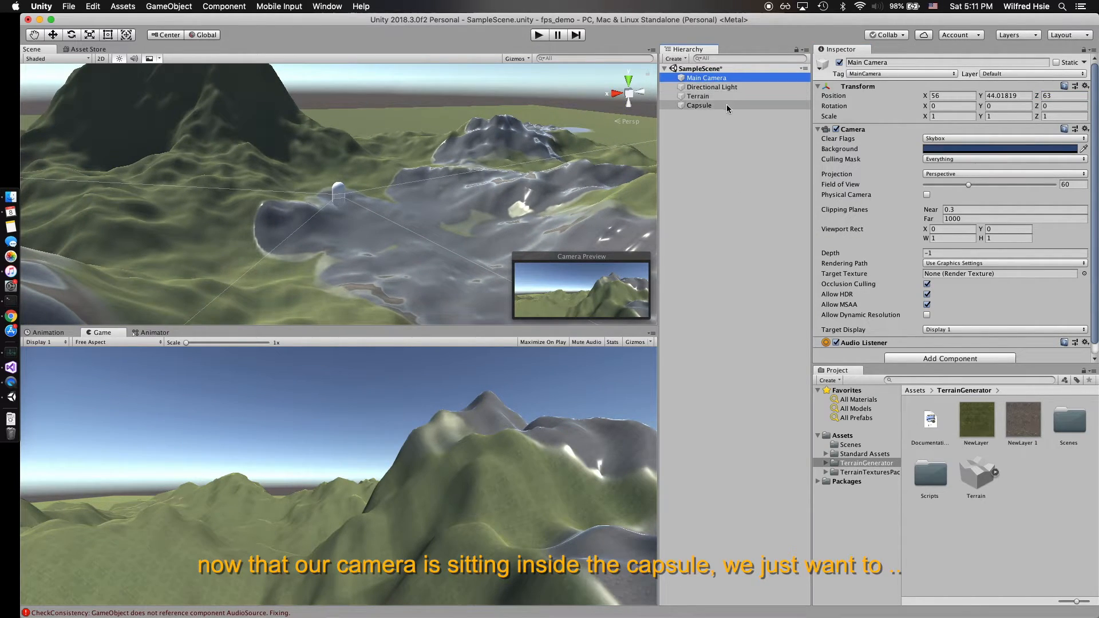
pyautogui.doubleClick(727, 106)
pyautogui.moveTo(417, 177)
pyautogui.keyDown('alt'); pyautogui.mouseDown()
pyautogui.moveTo(266, 147)
pyautogui.moveTo(360, 166)
pyautogui.moveTo(412, 163)
pyautogui.moveTo(417, 176)
pyautogui.mouseUp(); pyautogui.keyUp('alt')
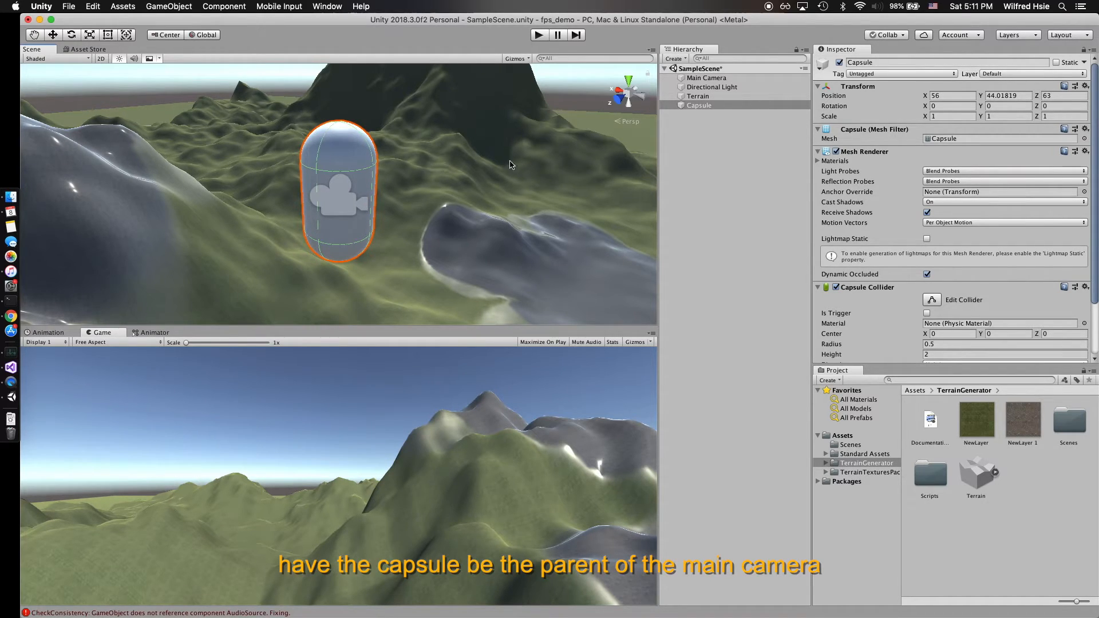
pyautogui.scroll(-3, 908, 249)
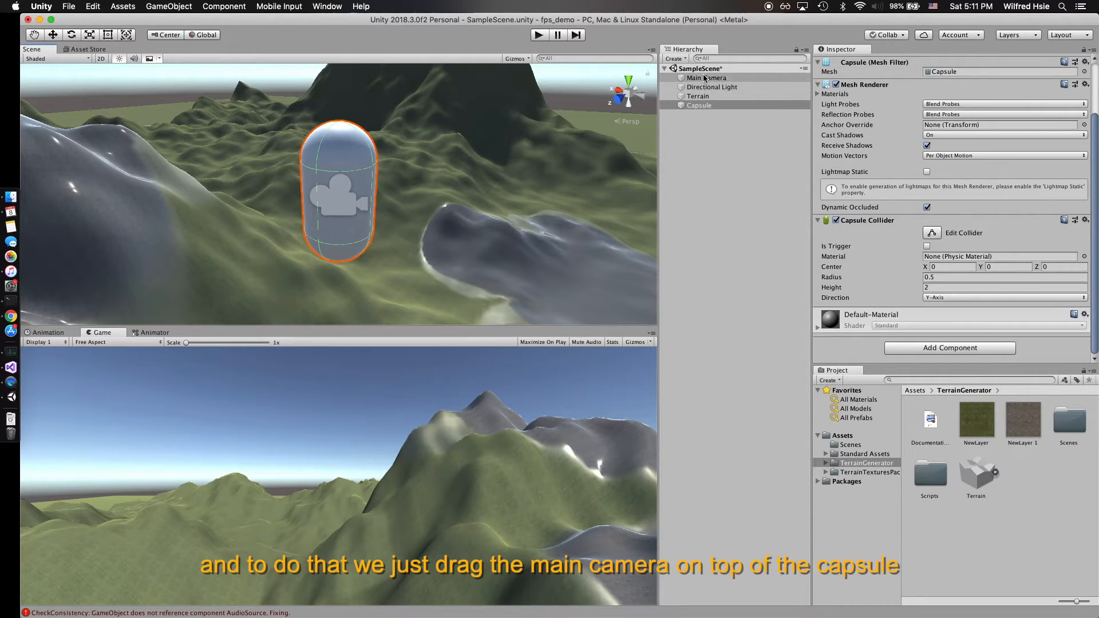
pyautogui.moveTo(703, 80); pyautogui.dragTo(708, 109)
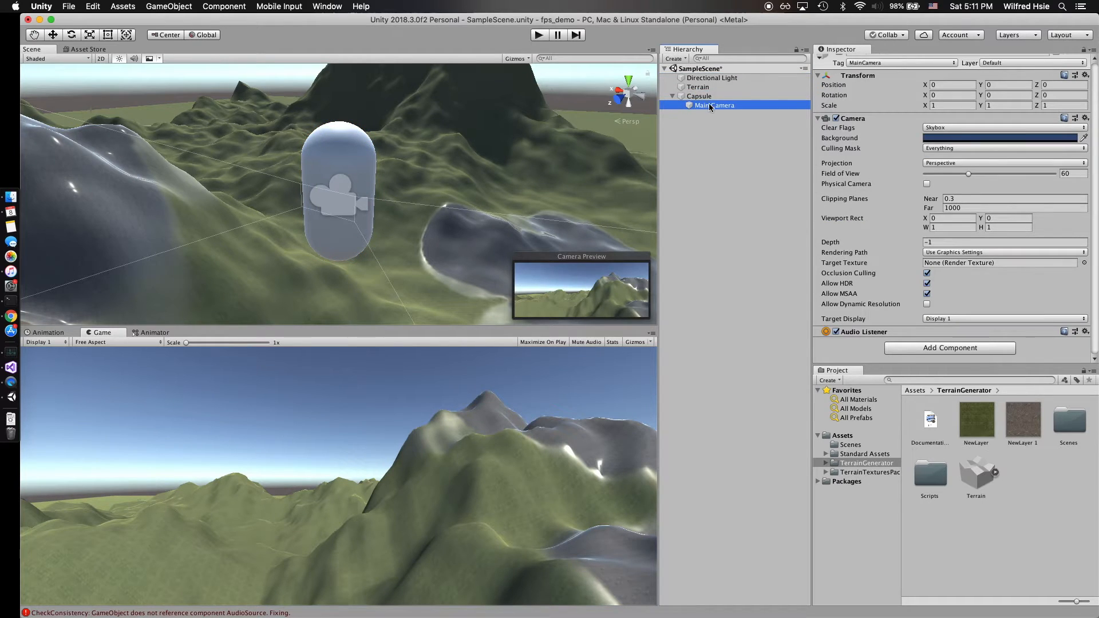
pyautogui.click(707, 96)
pyautogui.click(709, 106)
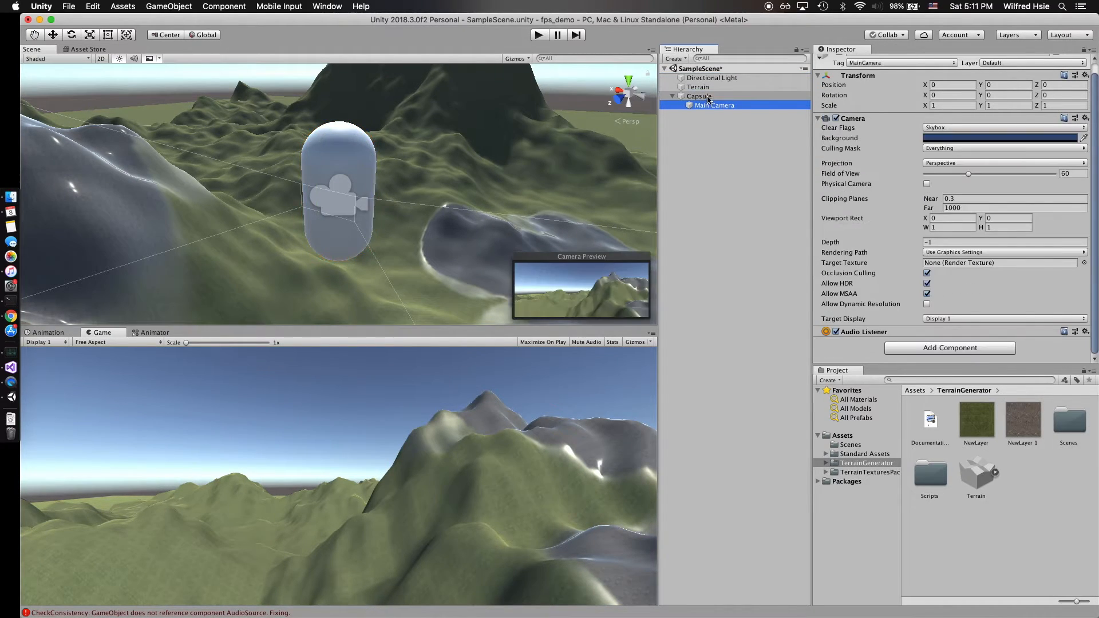
# Open the Scripts folder inside Standard Assets > Characters > FirstPersonCharacter in the project
pyautogui.click(866, 454)
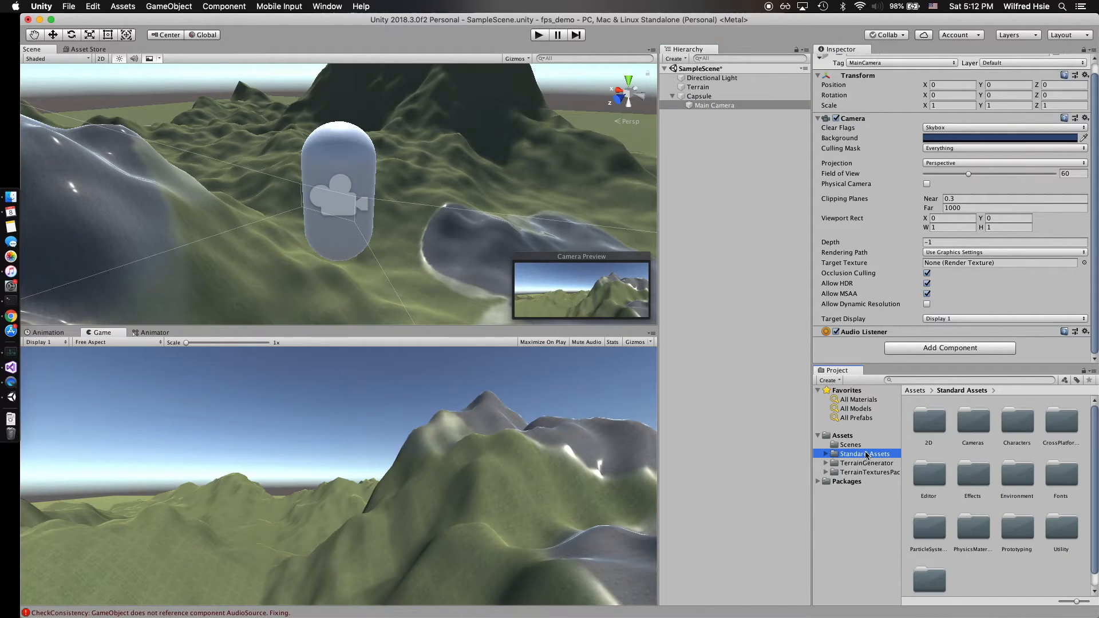
pyautogui.click(824, 456)
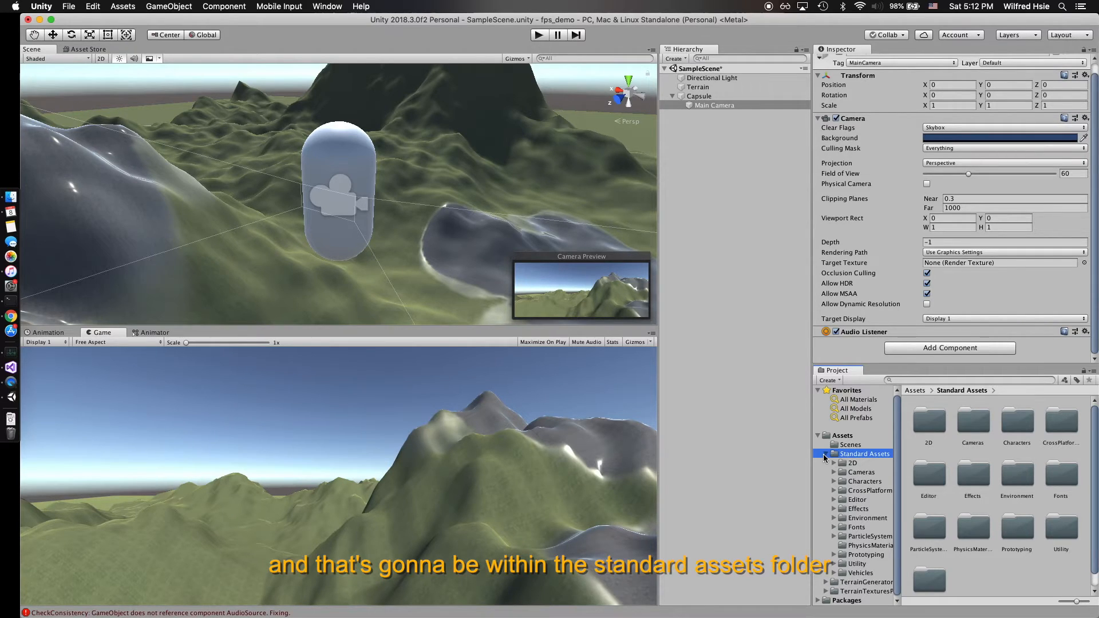
pyautogui.click(852, 482)
pyautogui.click(833, 482)
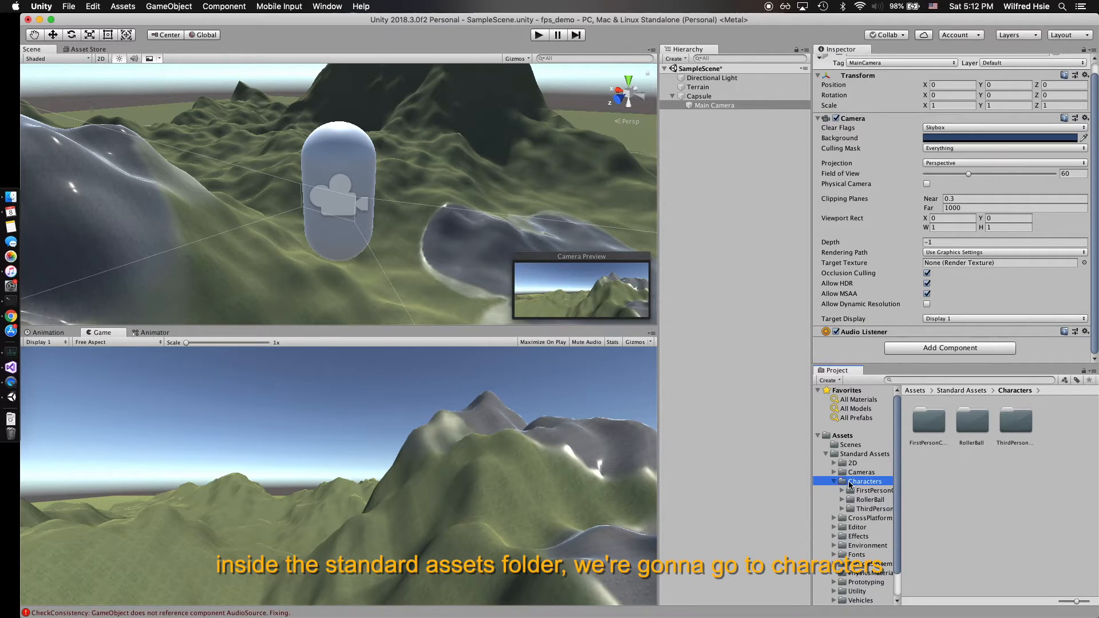
pyautogui.click(871, 491)
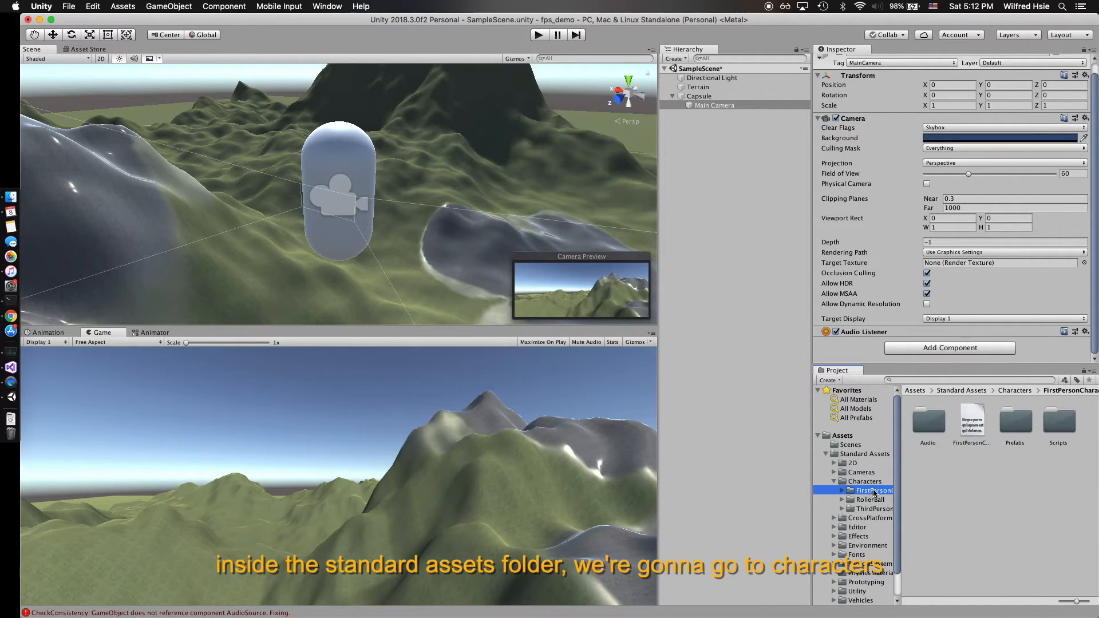
pyautogui.click(840, 491)
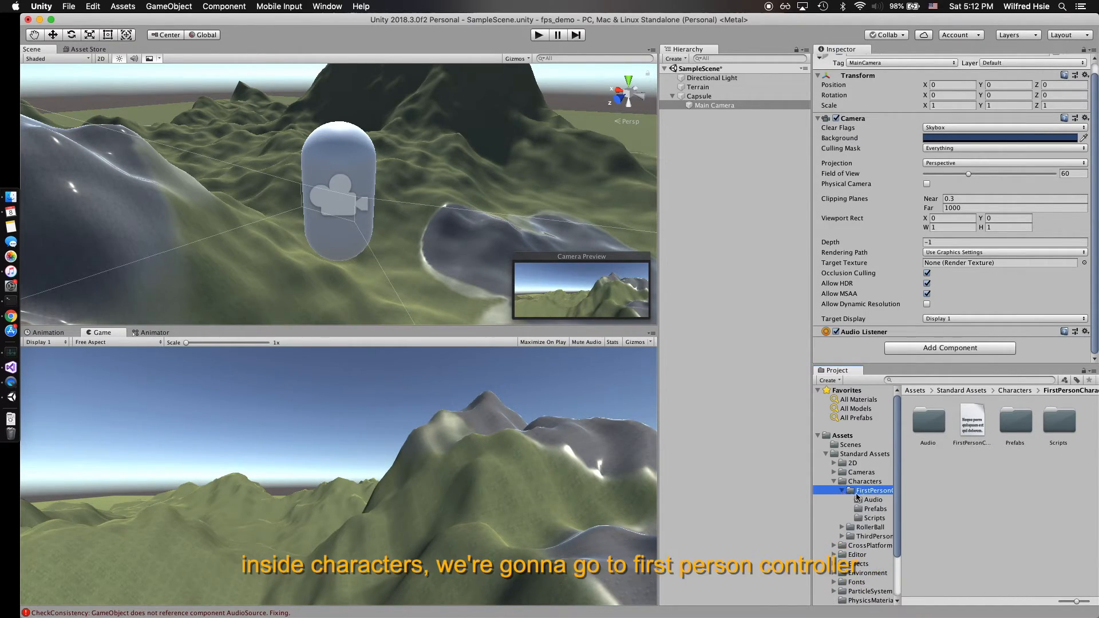
pyautogui.click(872, 518)
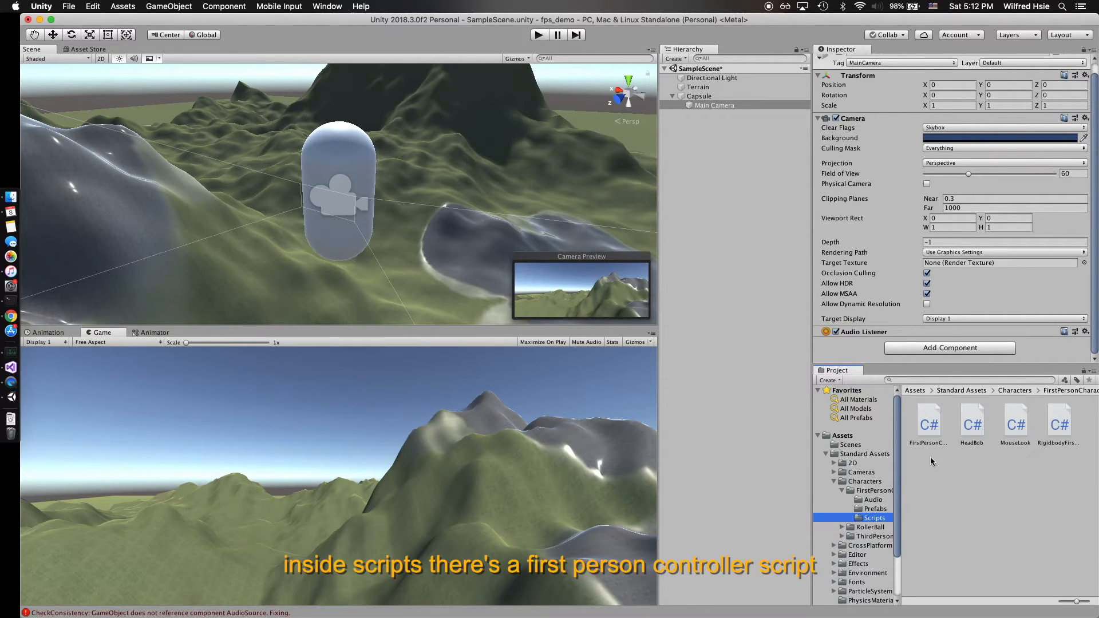
# Attach the FirstPersonController script to the Capsule and bring its settings into view
pyautogui.click(929, 425)
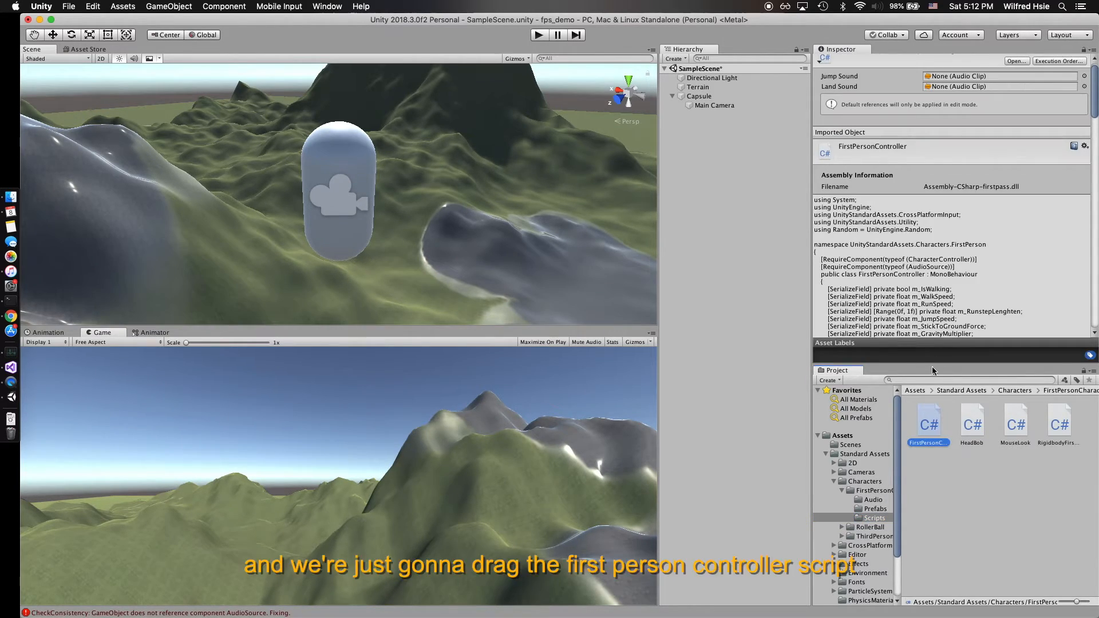
pyautogui.click(708, 97)
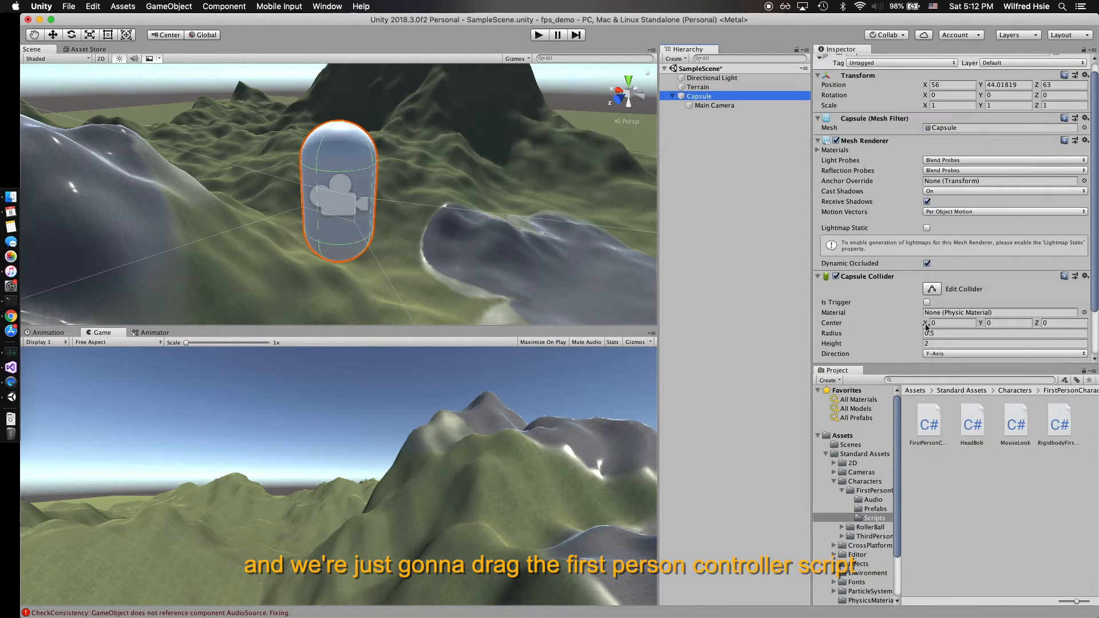
pyautogui.scroll(-3, 963, 348)
pyautogui.moveTo(928, 424); pyautogui.dragTo(838, 307)
pyautogui.scroll(-5, 861, 280)
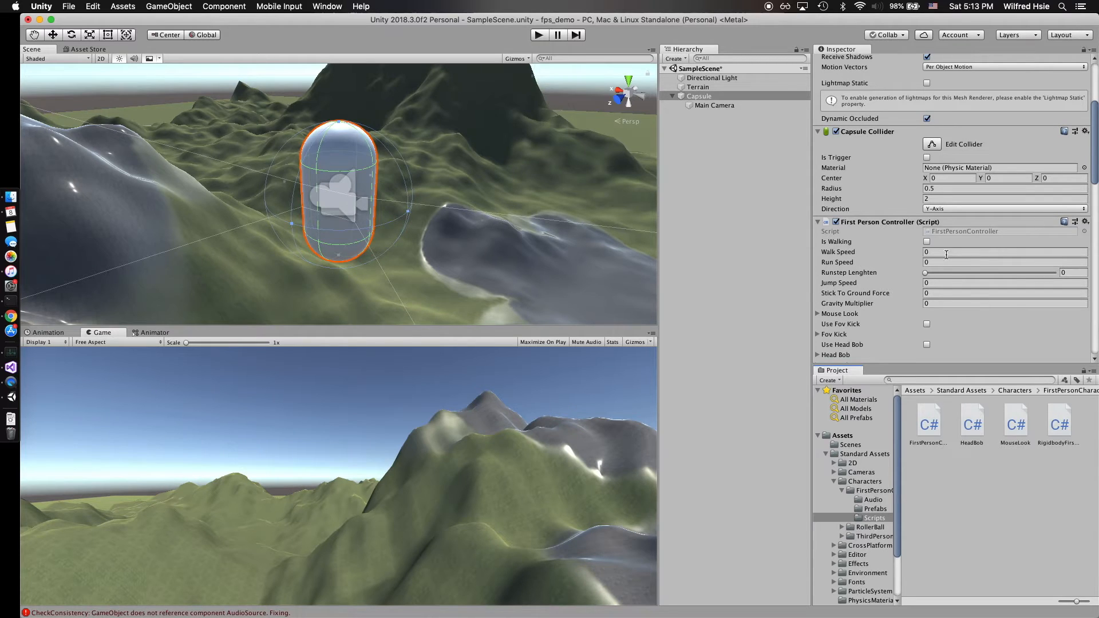
# Test-play the scene to check how the capsule character looks around and moves, and stop the playback
pyautogui.click(950, 252)
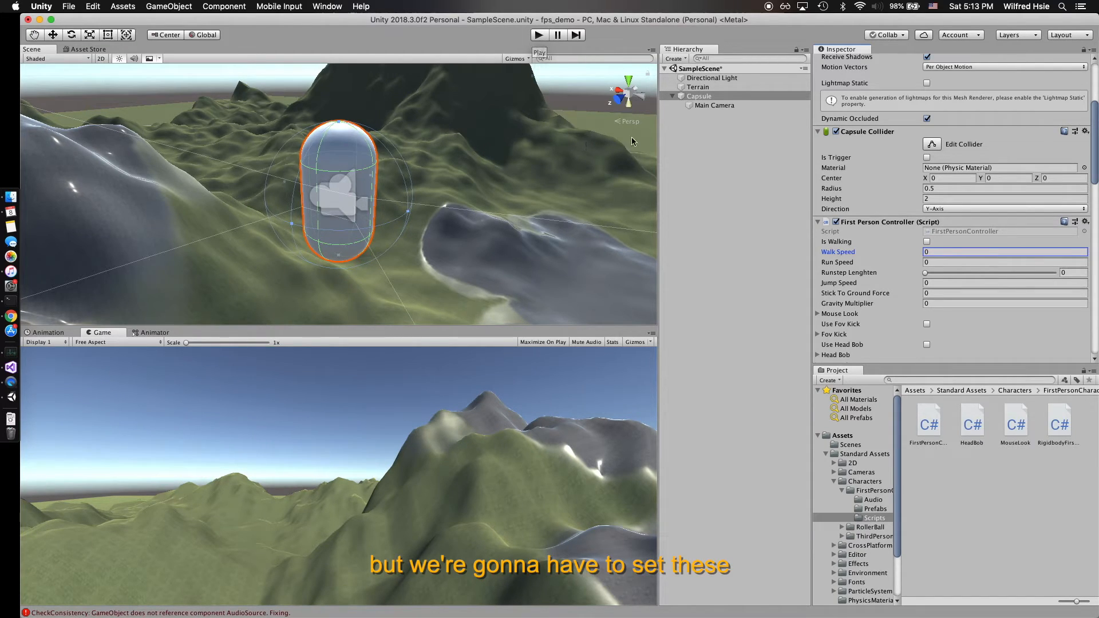
pyautogui.click(540, 35)
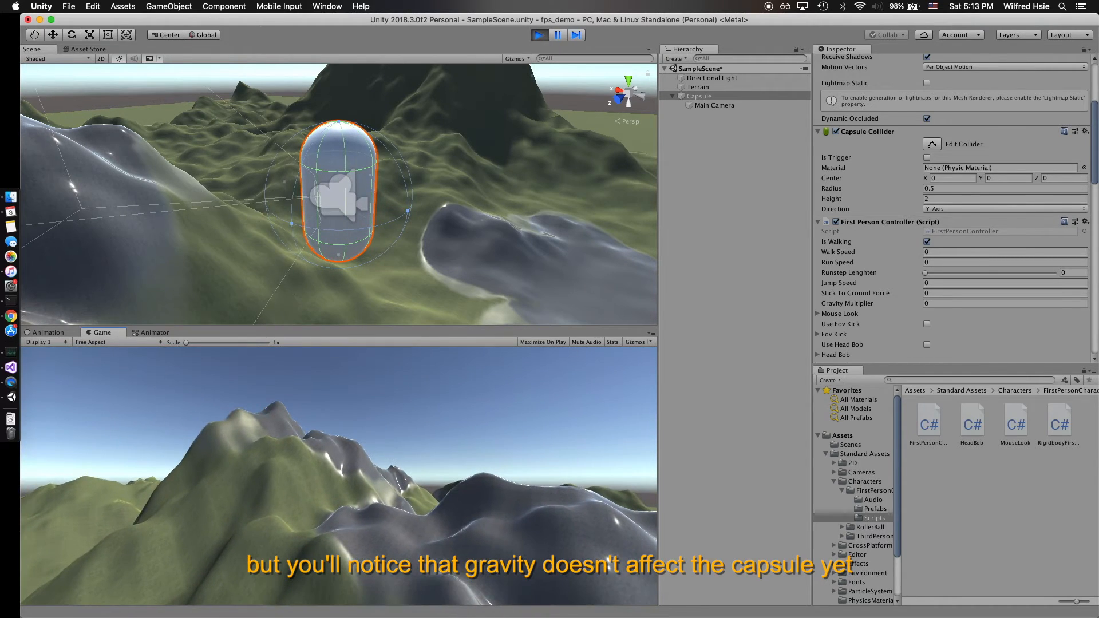
pyautogui.click(538, 35)
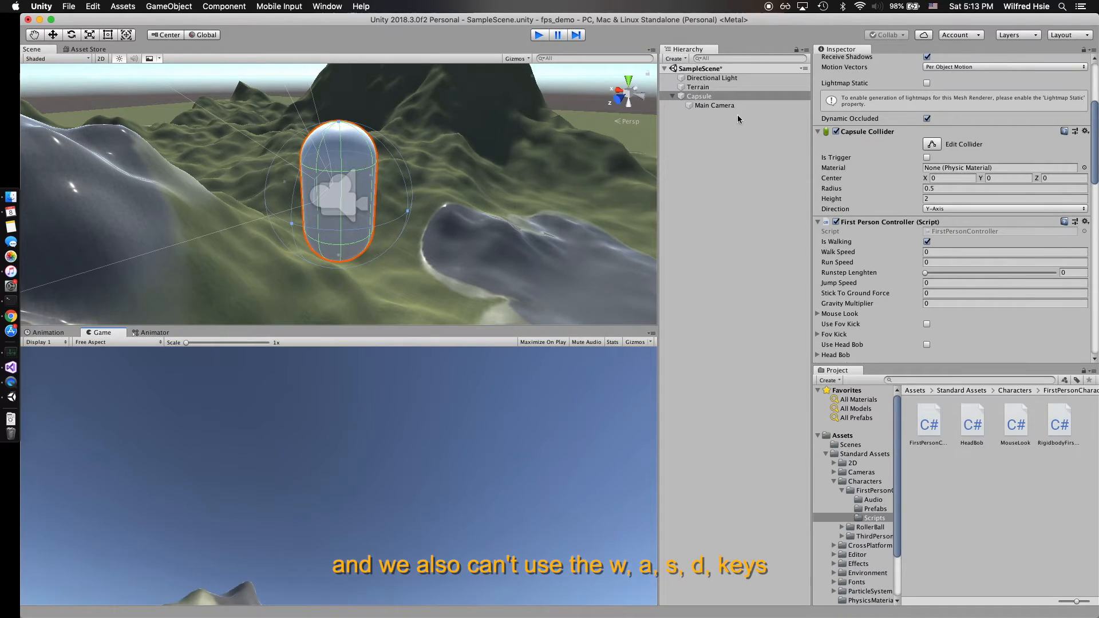
# Set the Capsule's First Person Controller to walk speed 5, run speed 10, jump speed 10 and gravity multiplier 1, and save the scene
pyautogui.click(943, 252)
pyautogui.write('5')
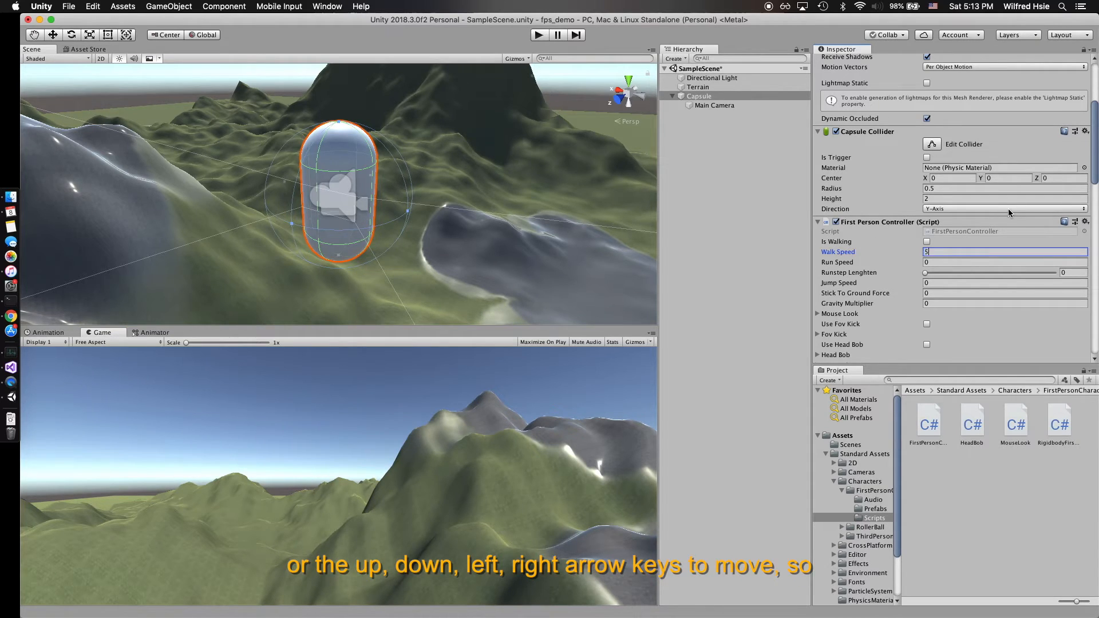
pyautogui.click(930, 262)
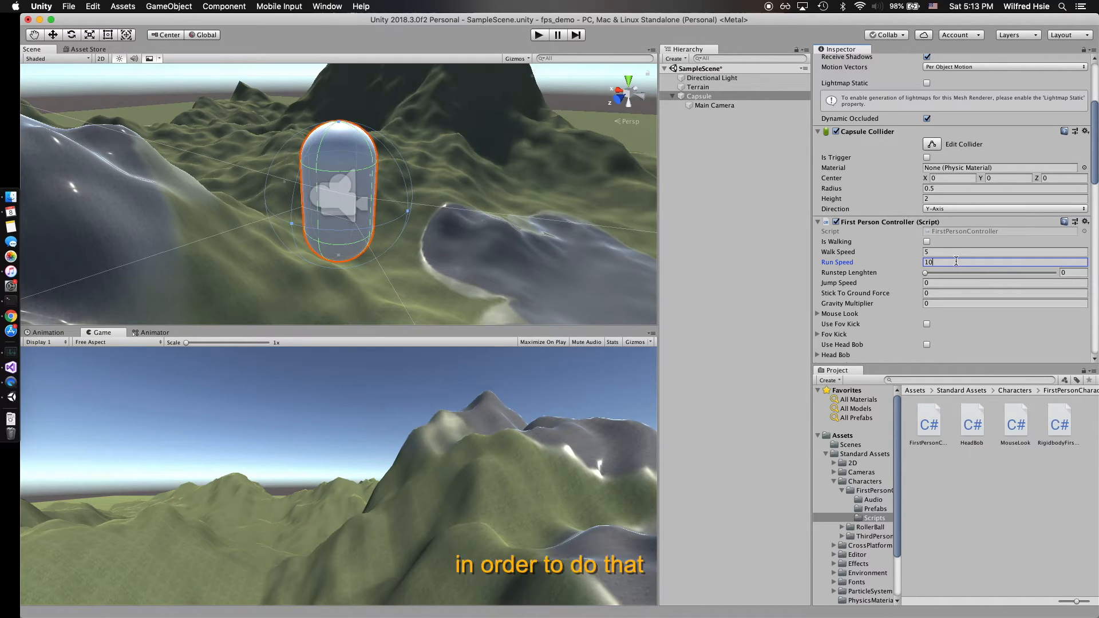
pyautogui.click(927, 282)
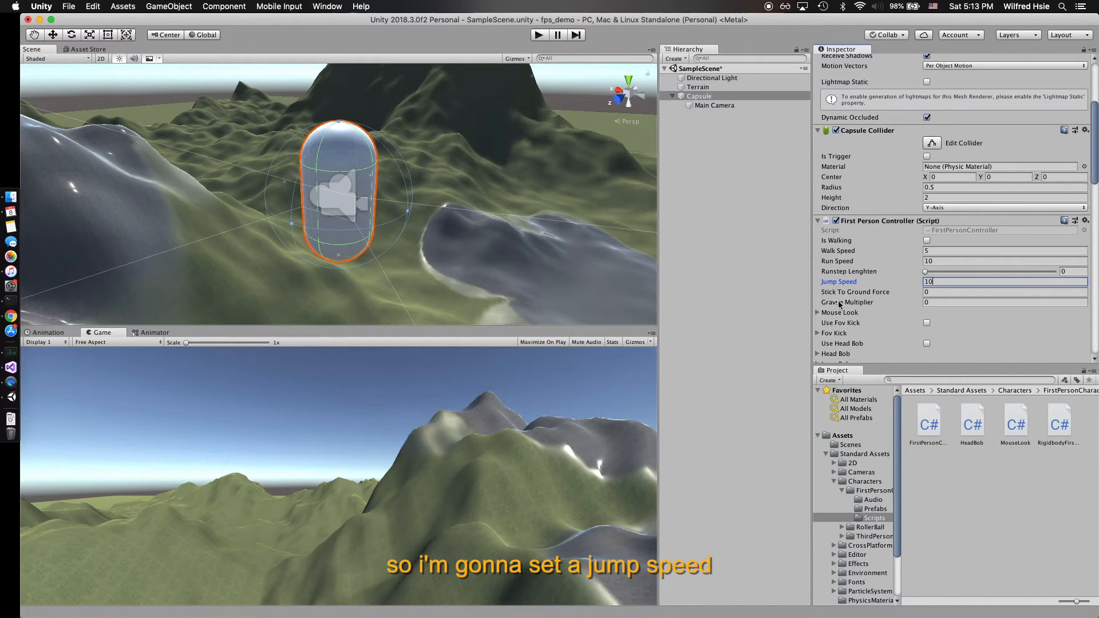
pyautogui.click(901, 304)
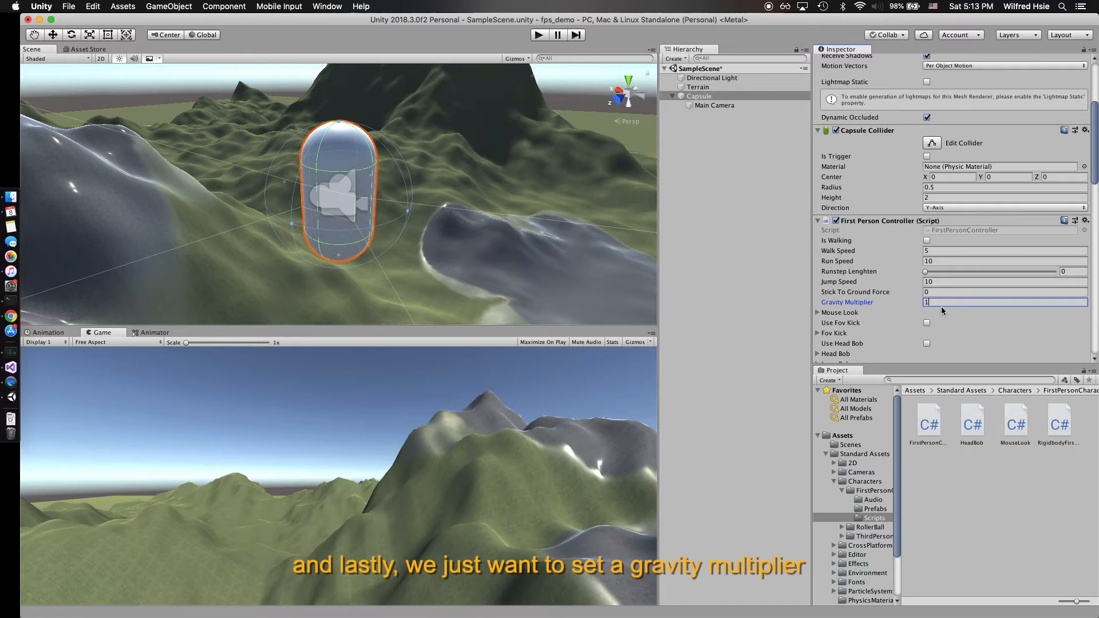
pyautogui.scroll(-3, 929, 308)
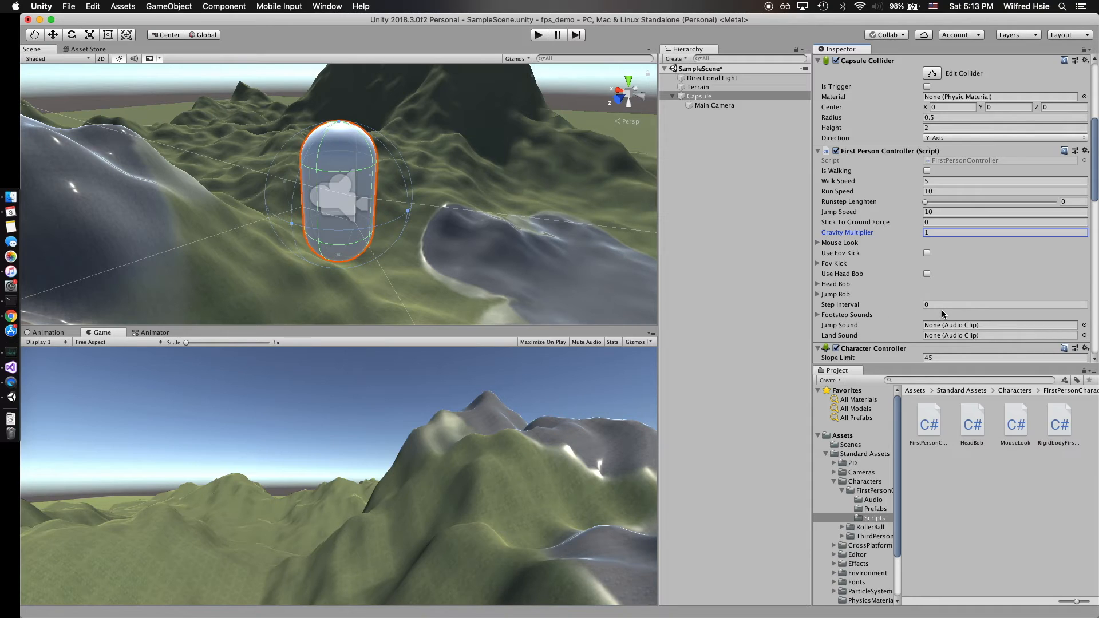
pyautogui.press('super+s')
# Test-play the scene by walking, running and jumping with the capsule character across the grassy slopes and rocky peaks of the terrain
pyautogui.click(538, 35)
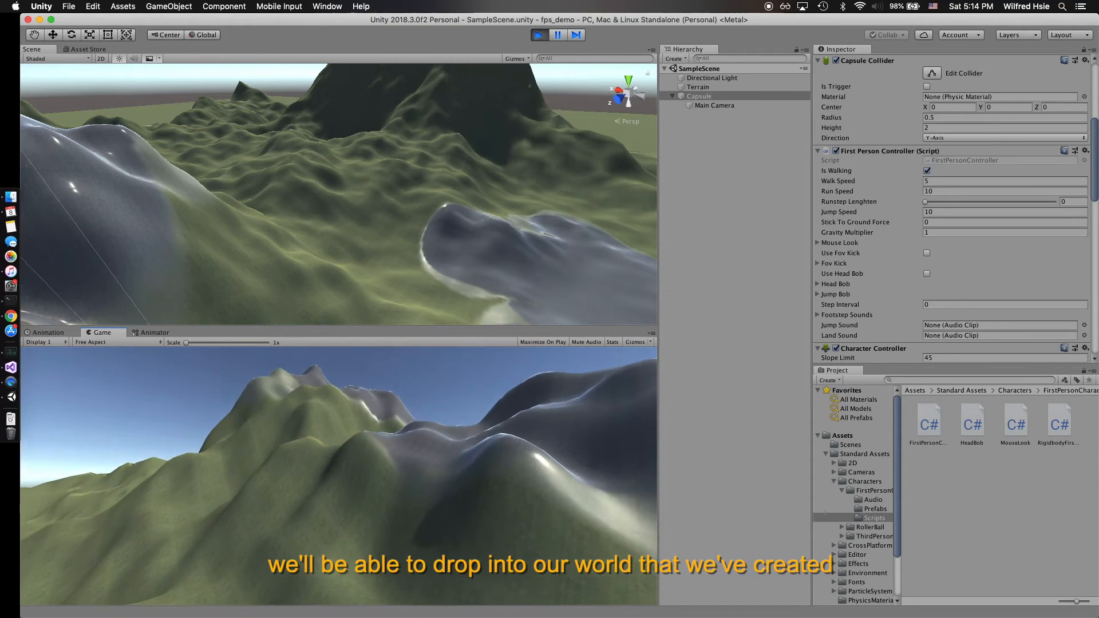
pyautogui.hotkey('shift', 'w')
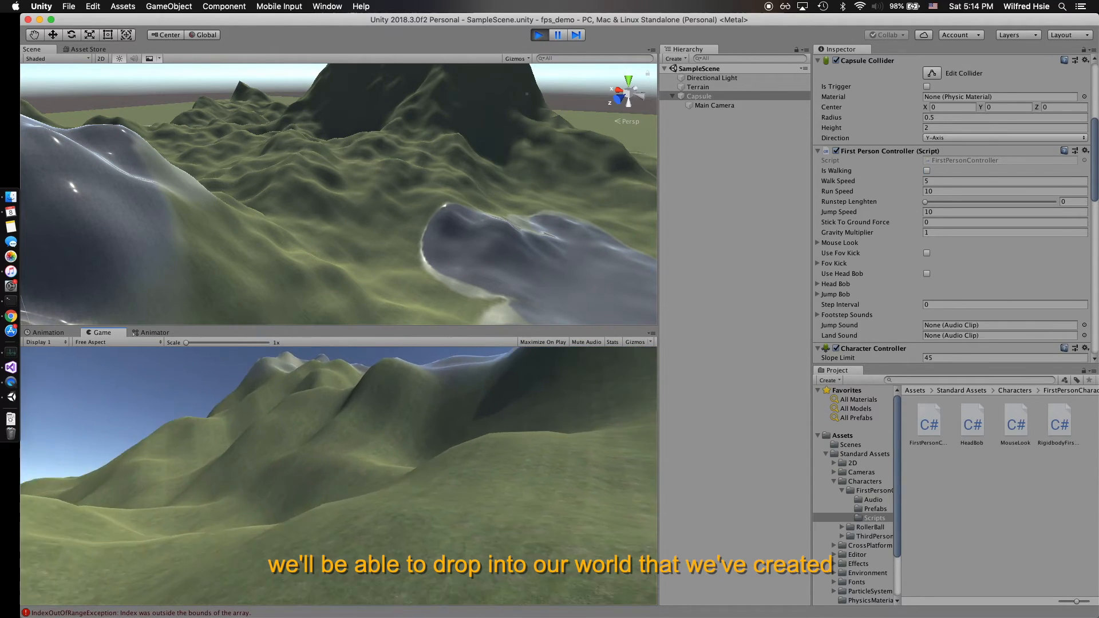
pyautogui.hotkey('shift', 'w')
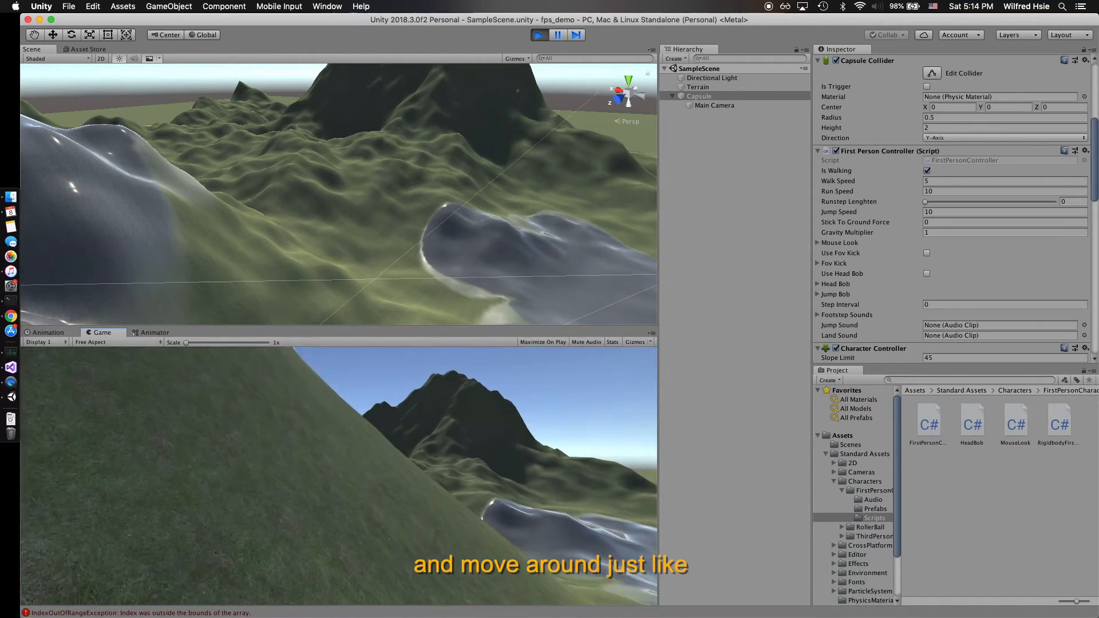
pyautogui.press('w')
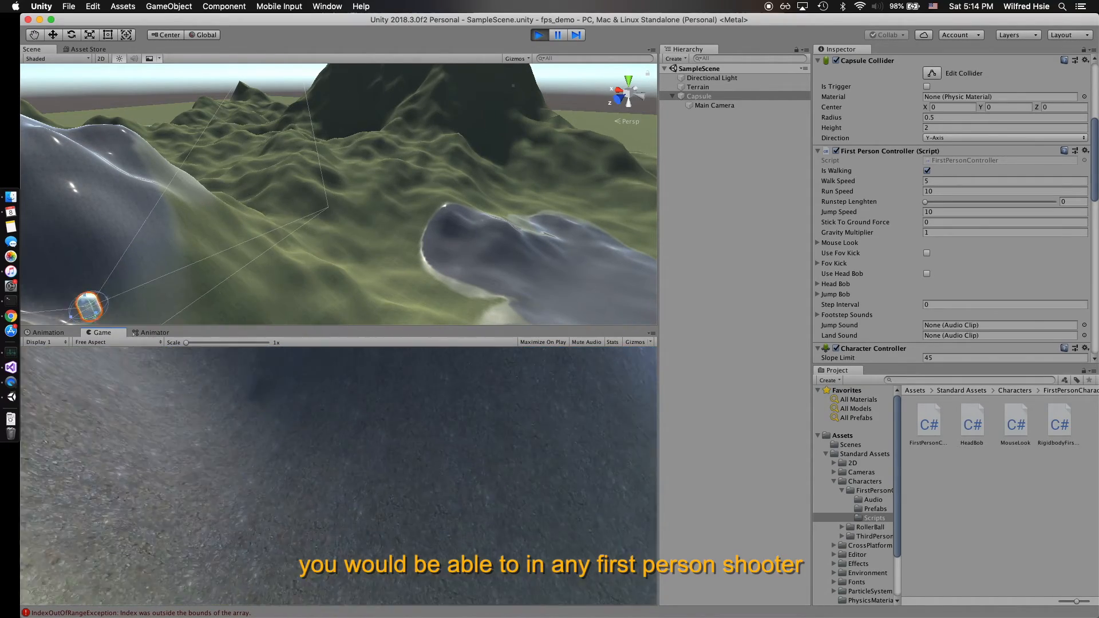
pyautogui.press('w')
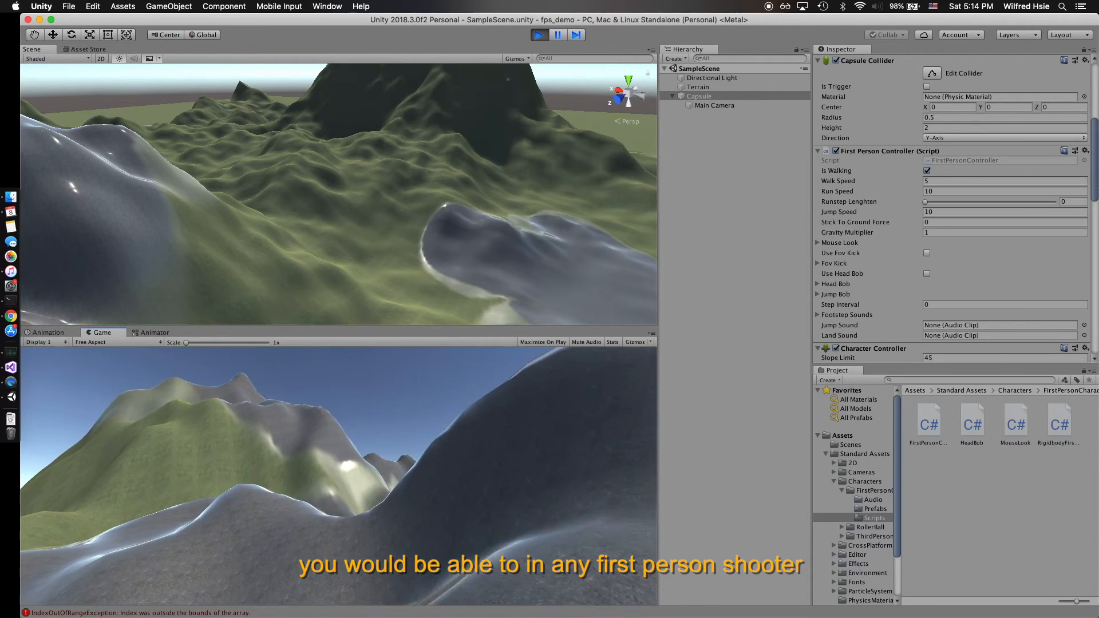
pyautogui.press('w')
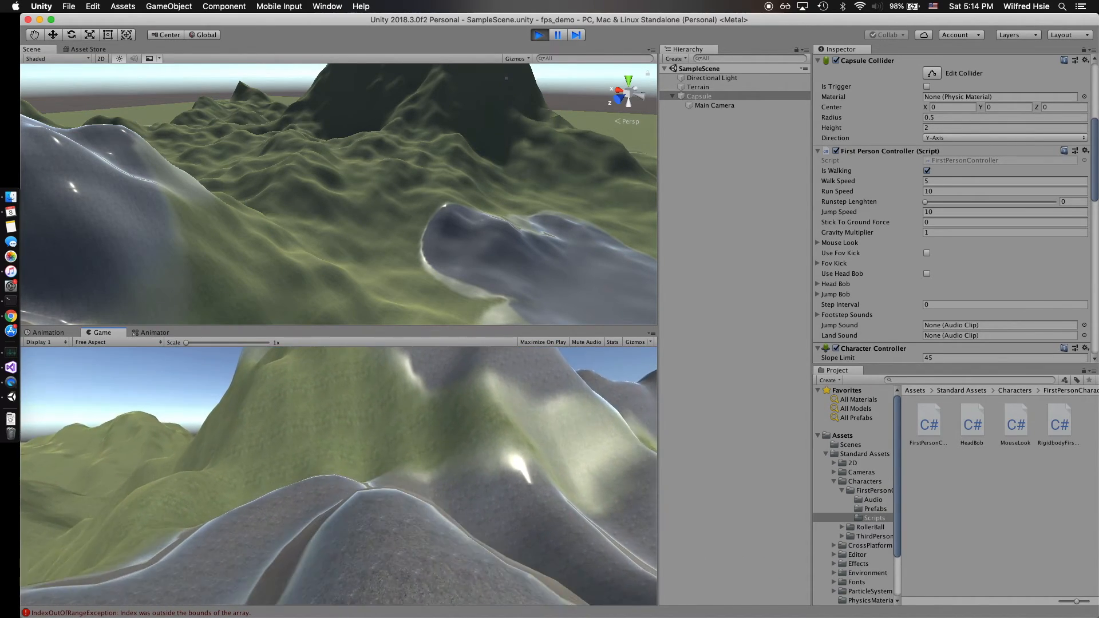
pyautogui.press('space')
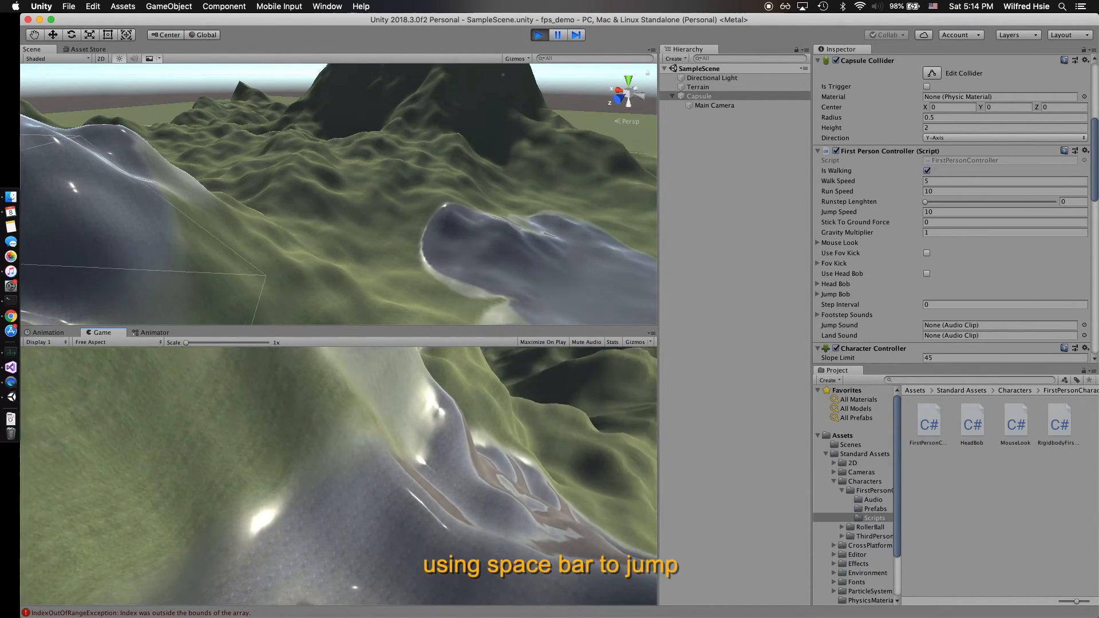
pyautogui.press('w')
pyautogui.press('w')
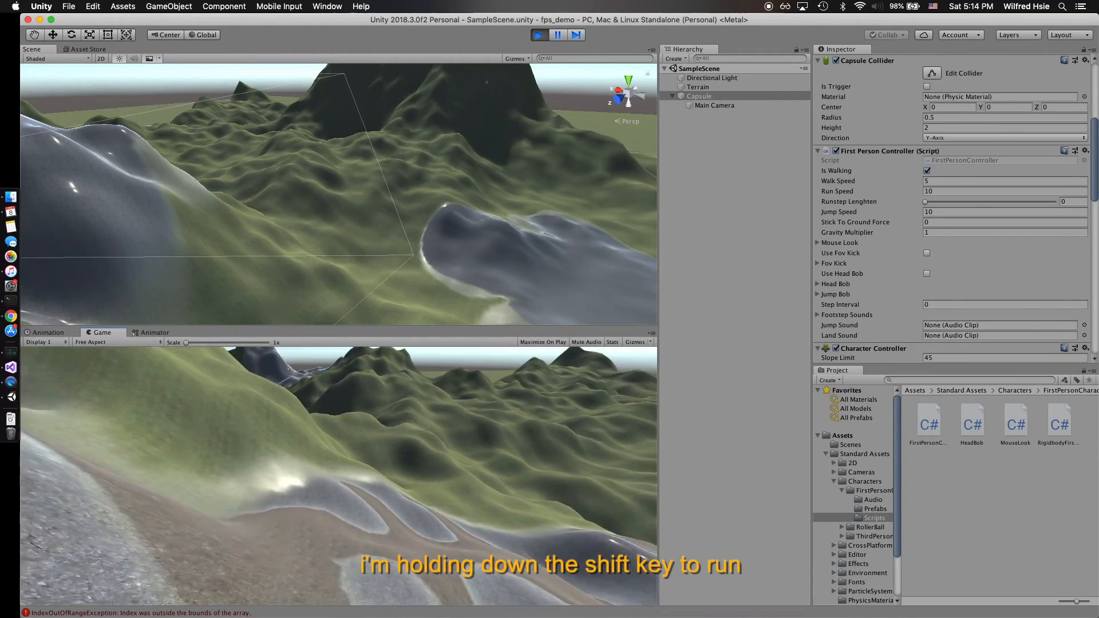
pyautogui.hotkey('shift', 'w')
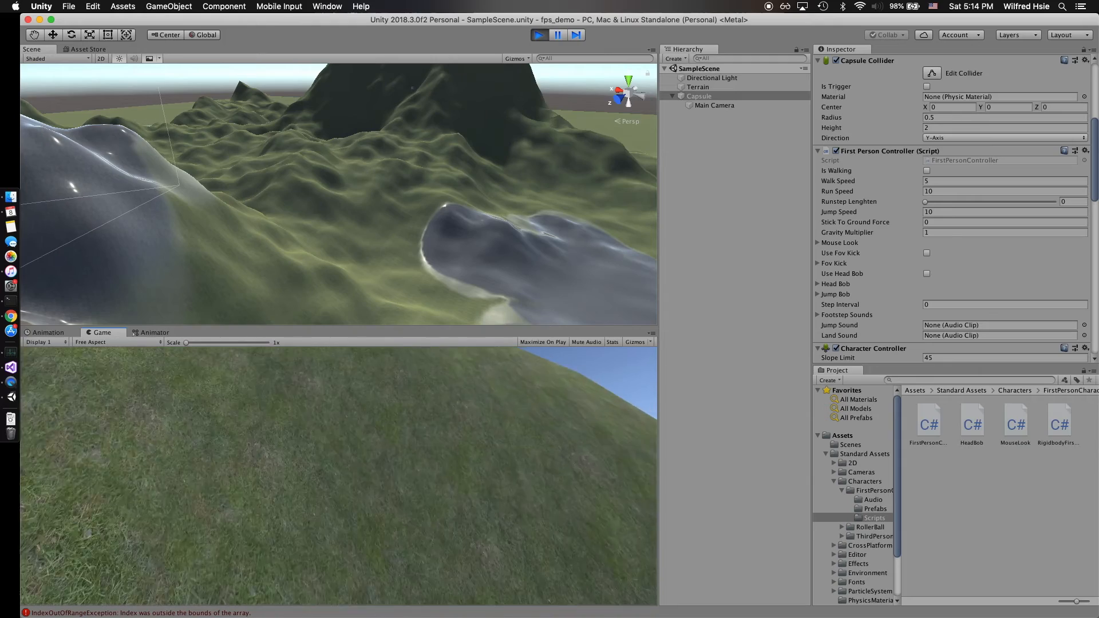
pyautogui.press('w')
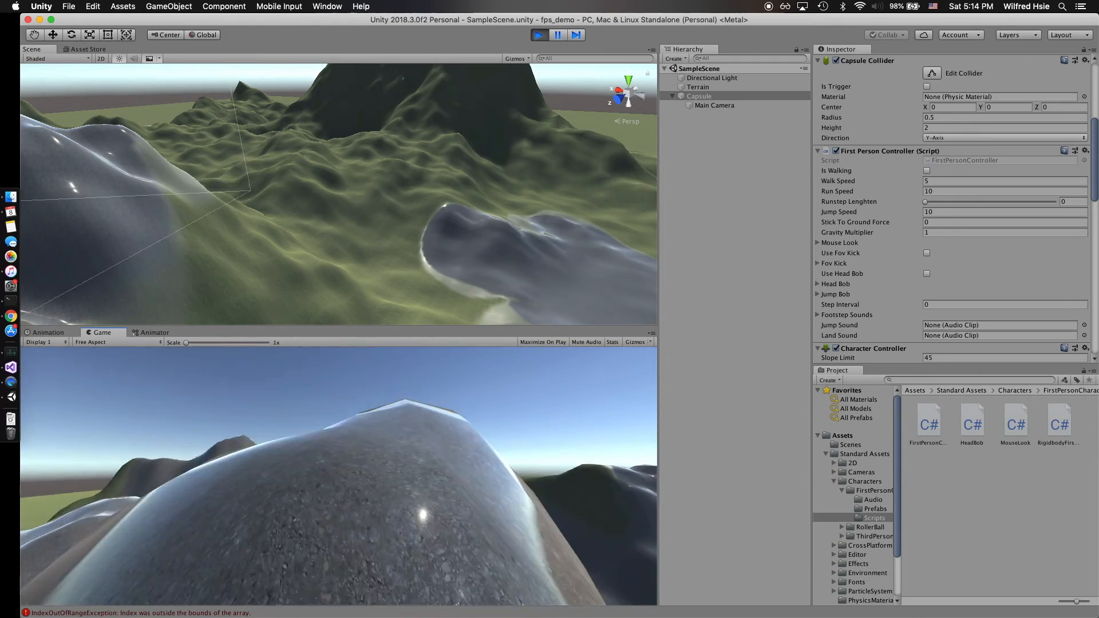
pyautogui.press('w')
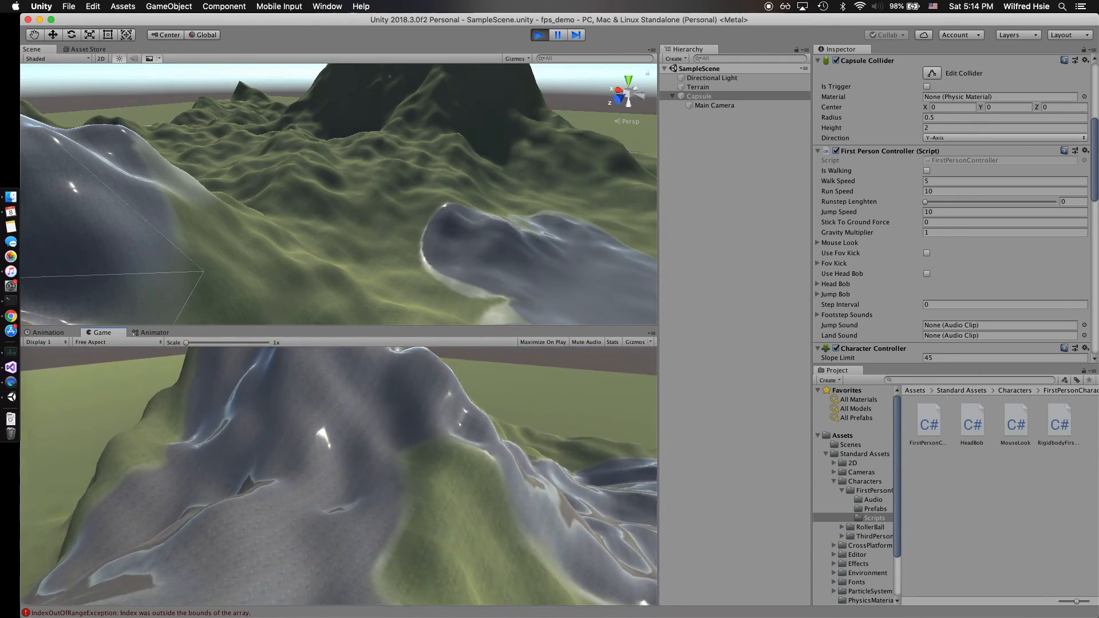
pyautogui.press('w')
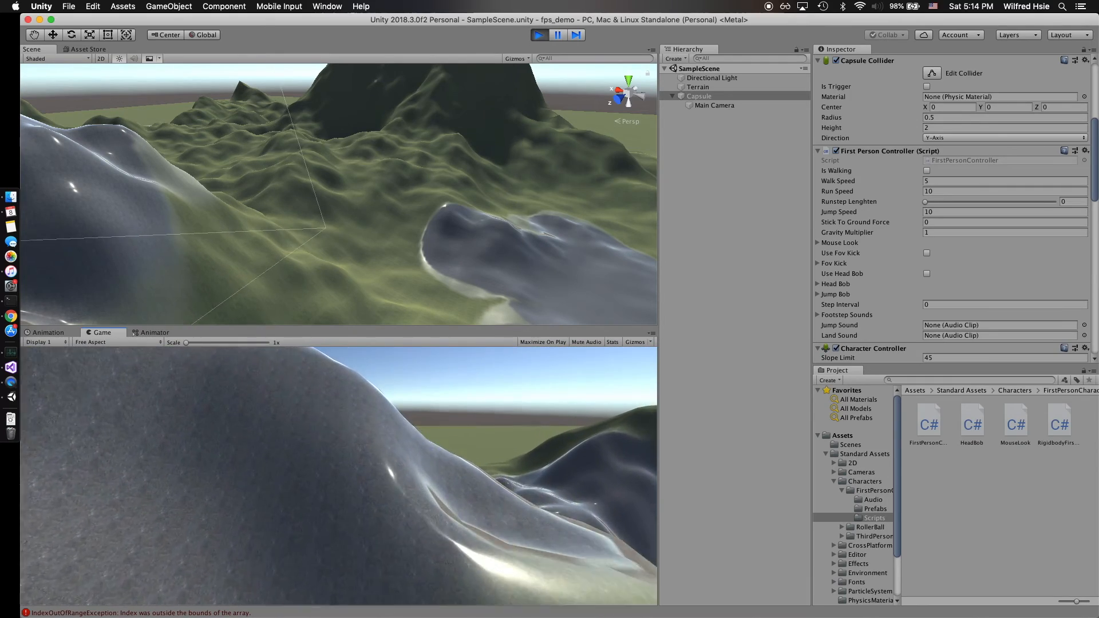
pyautogui.press('w')
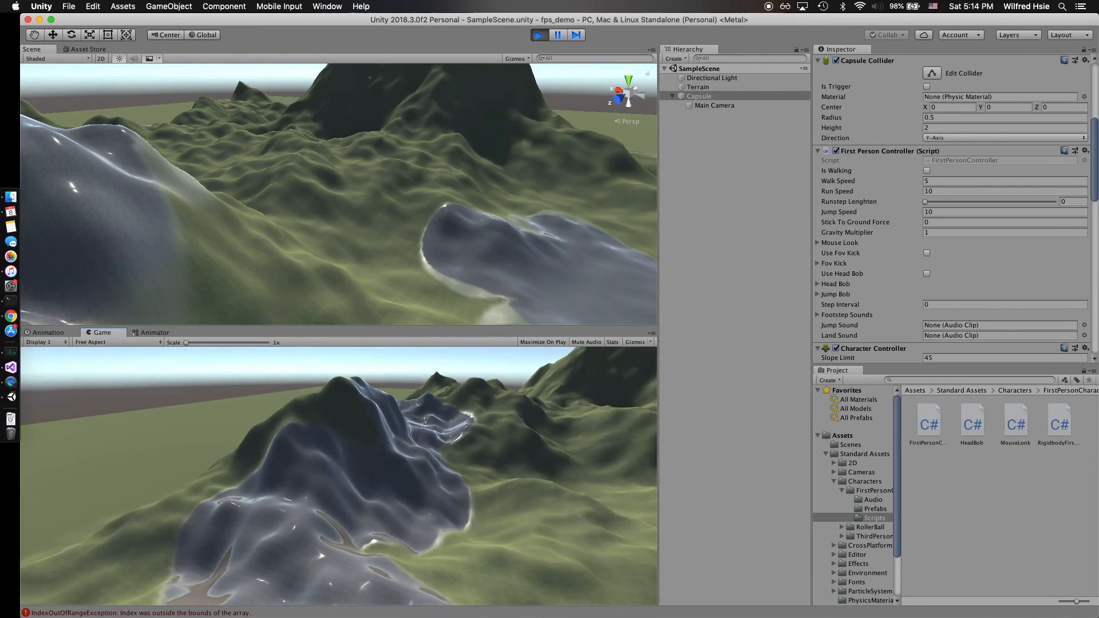
pyautogui.press('w')
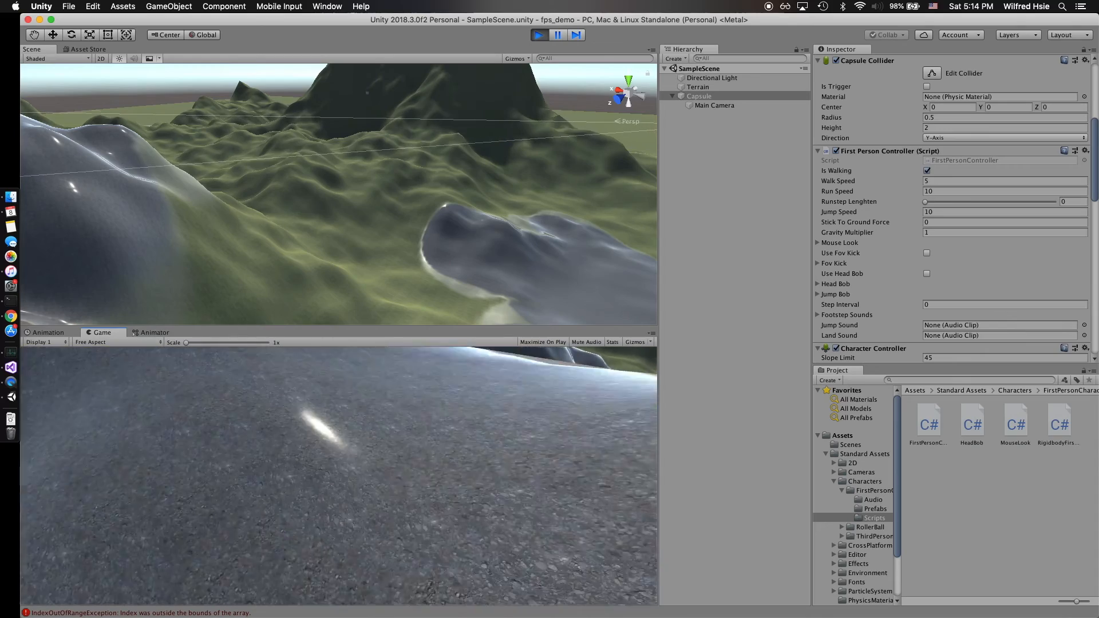
pyautogui.hotkey('shift', 'w')
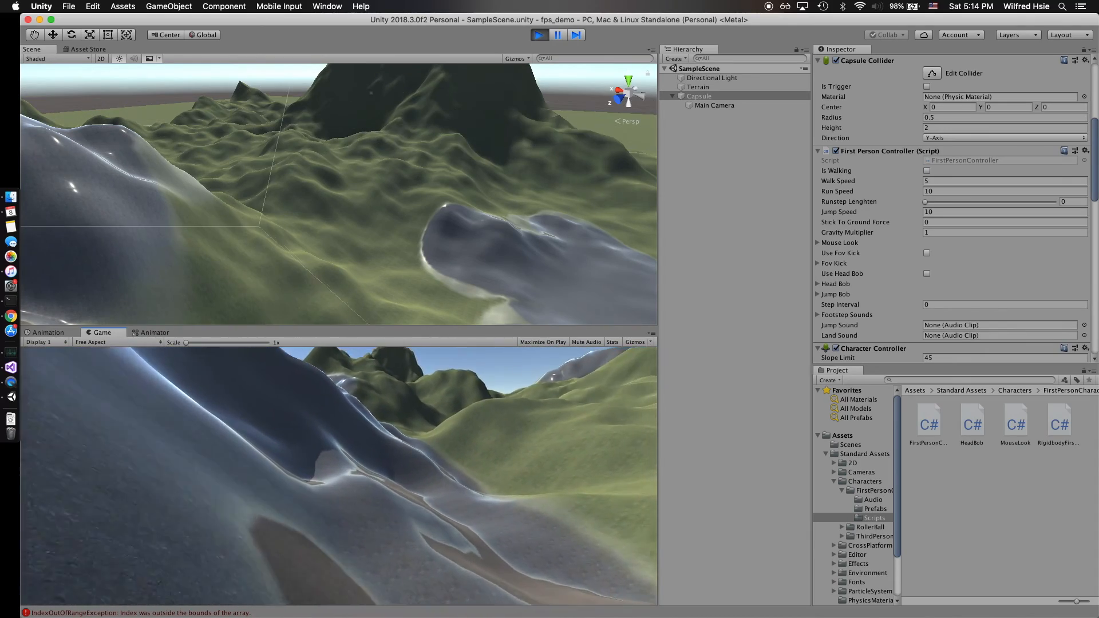
pyautogui.hotkey('shift', 'w')
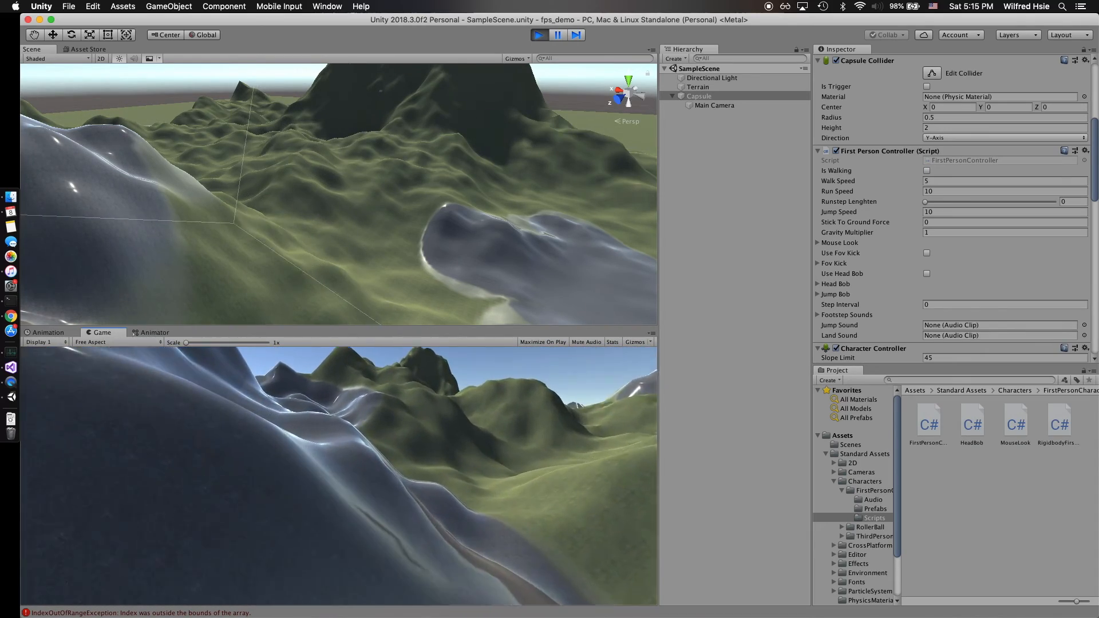
pyautogui.hotkey('shift', 'w')
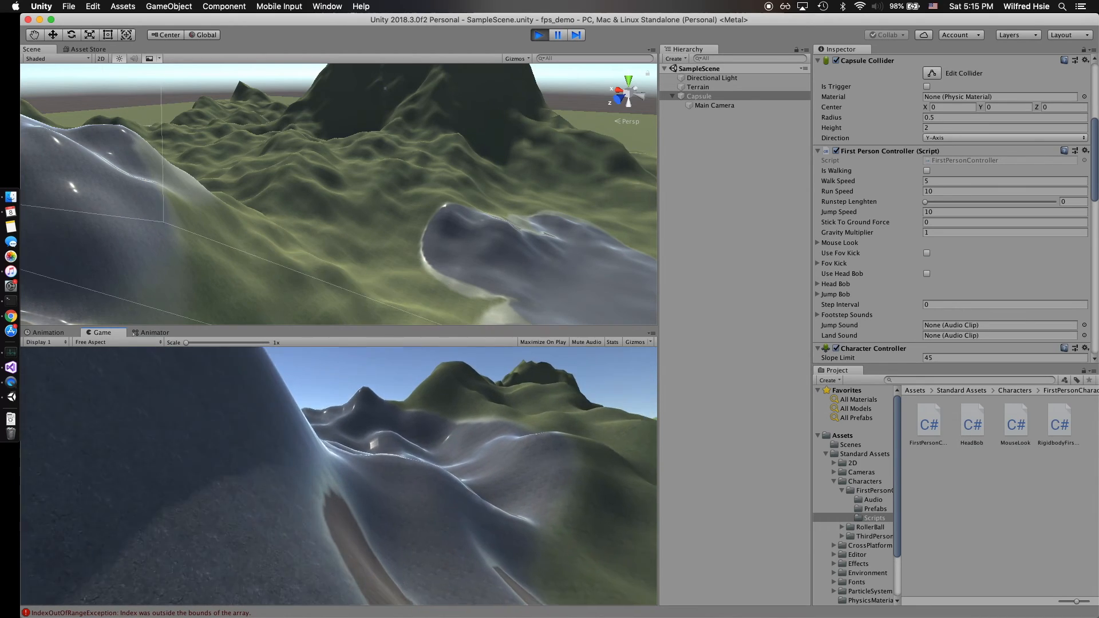
pyautogui.hotkey('shift', 'w')
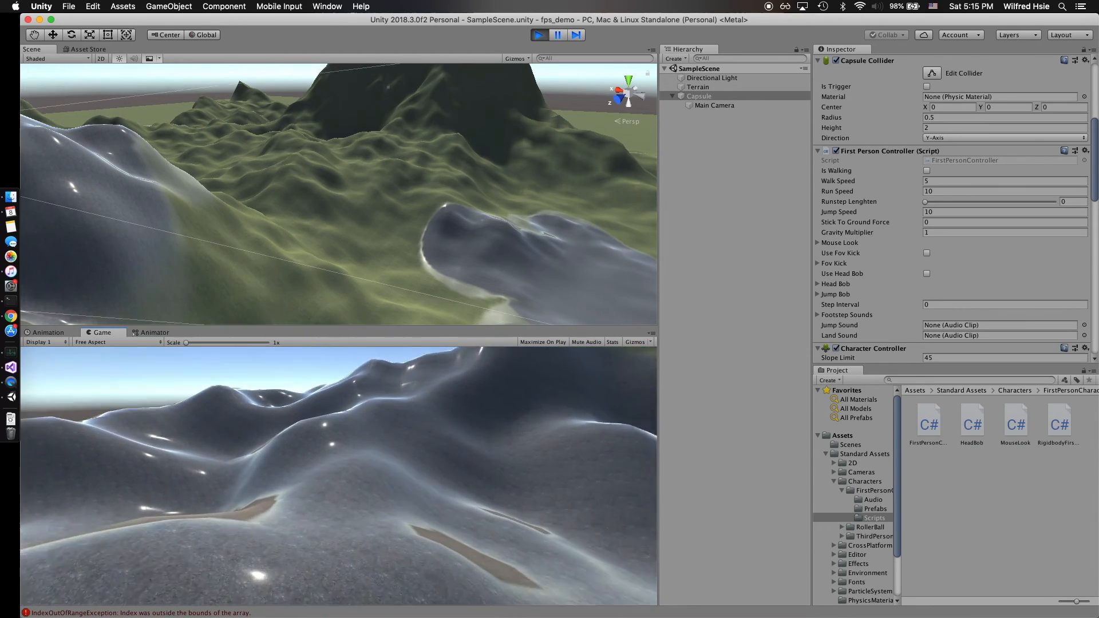
pyautogui.hotkey('shift', 'w')
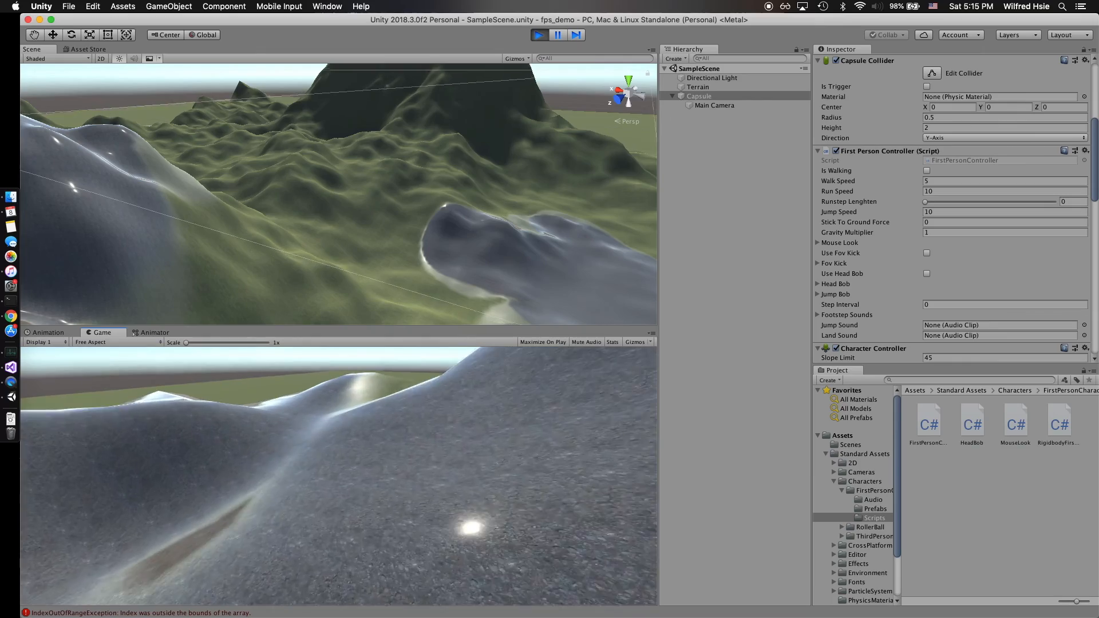
pyautogui.hotkey('shift', 'w')
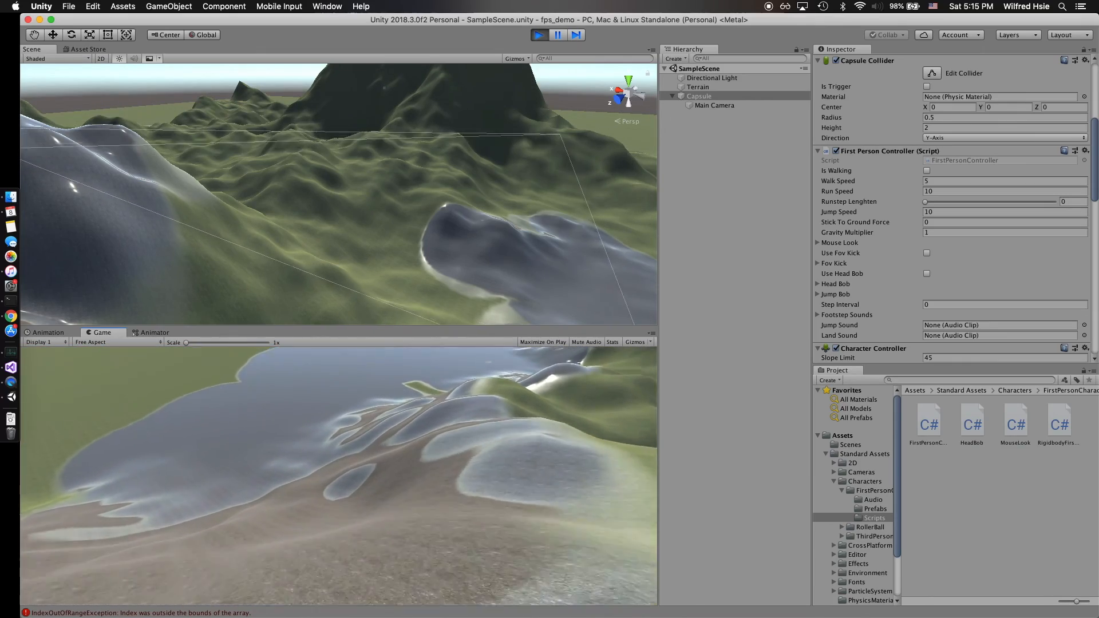
pyautogui.hotkey('shift', 'w')
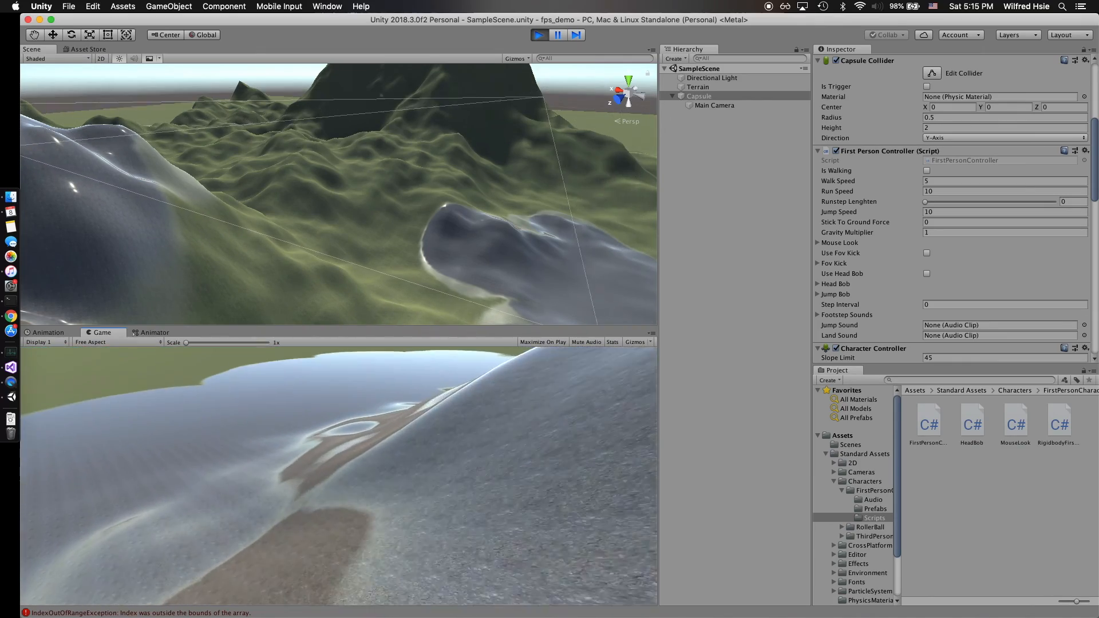
pyautogui.hotkey('shift', 'w')
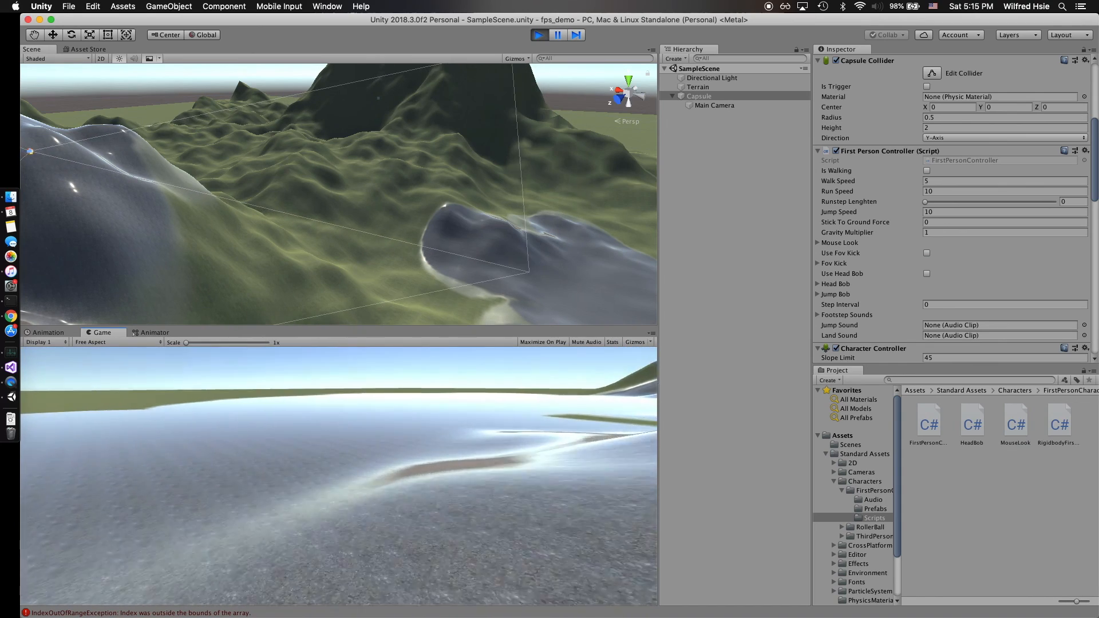
pyautogui.press('w')
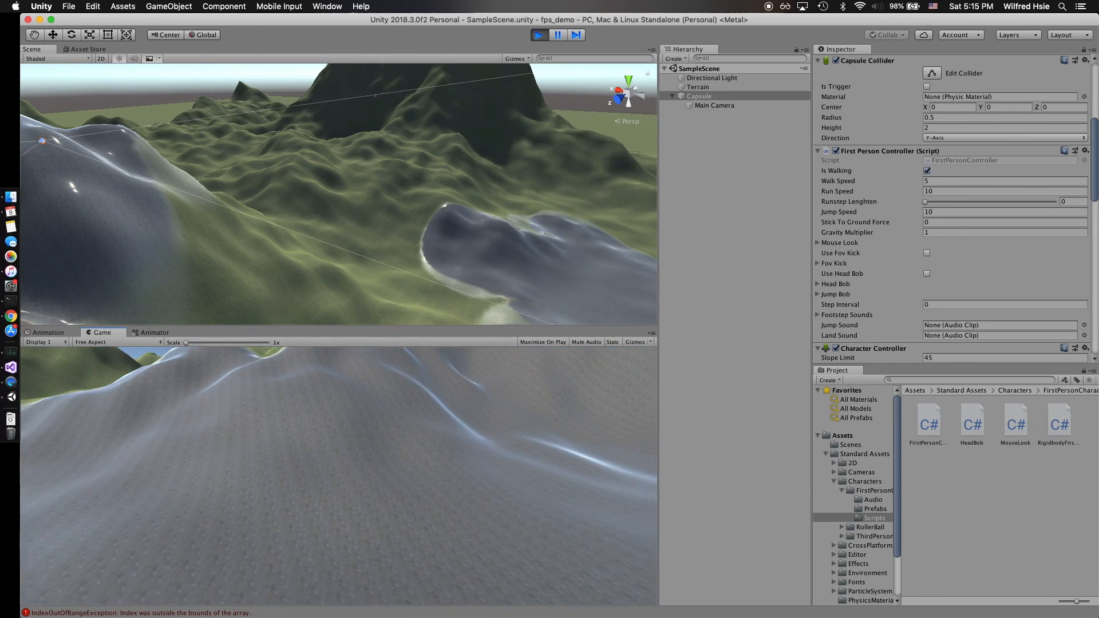